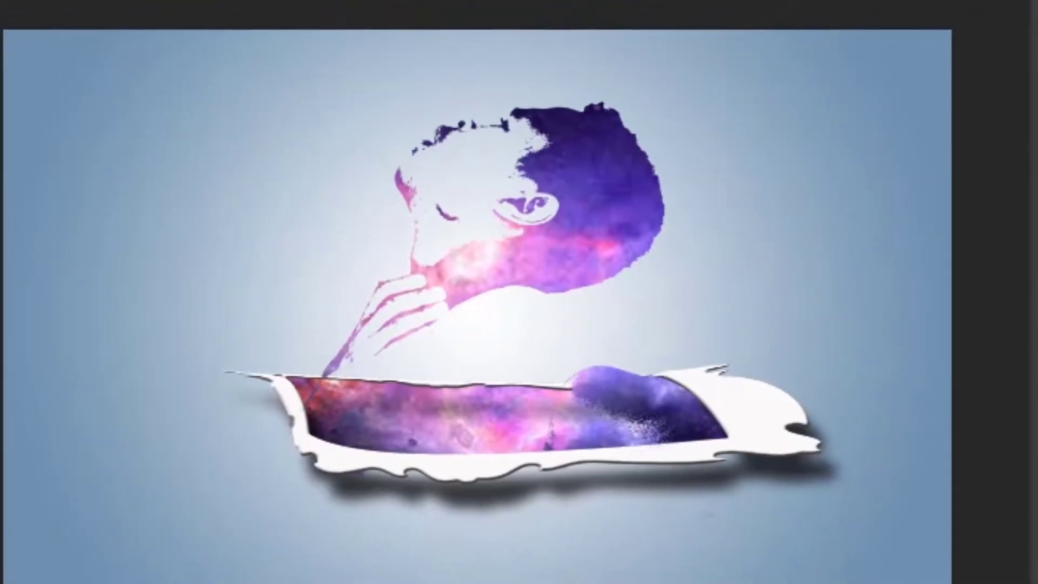
Adjust the galaxy texture inside the paper strip, then close the finished composite
left_click_drag(433, 394, 371, 372)
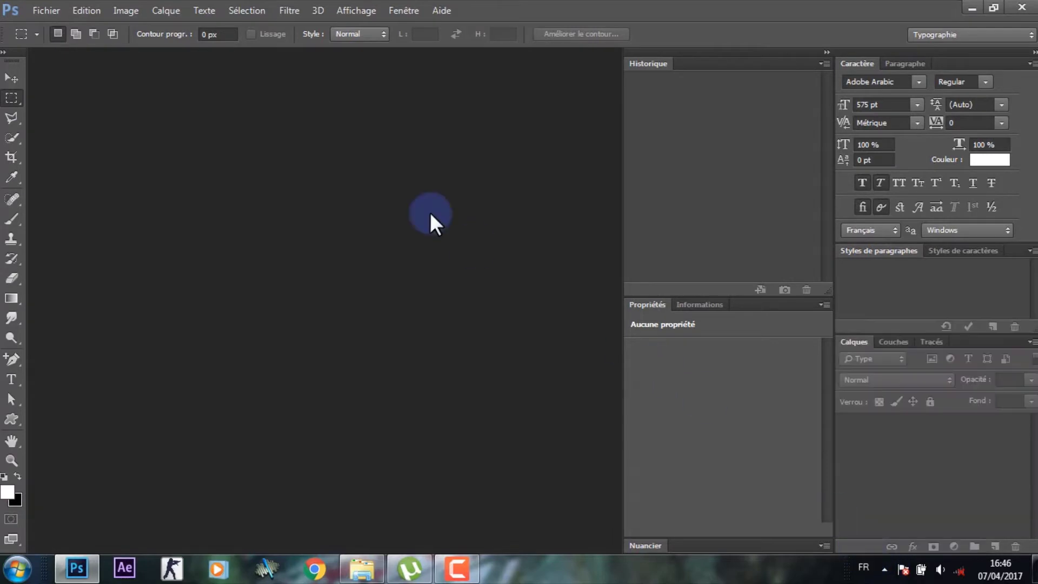
left_click(117, 10)
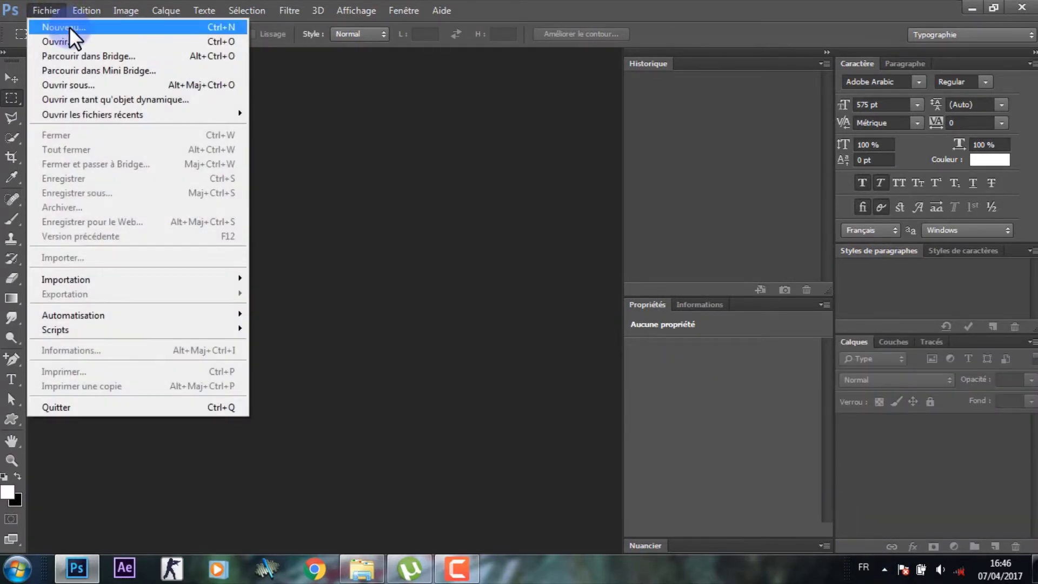
Create a new white 2560 × 1536 pixel RGB 8-bit document
mouse_move(46, 9)
left_click(69, 27)
left_click_drag(429, 197, 411, 198)
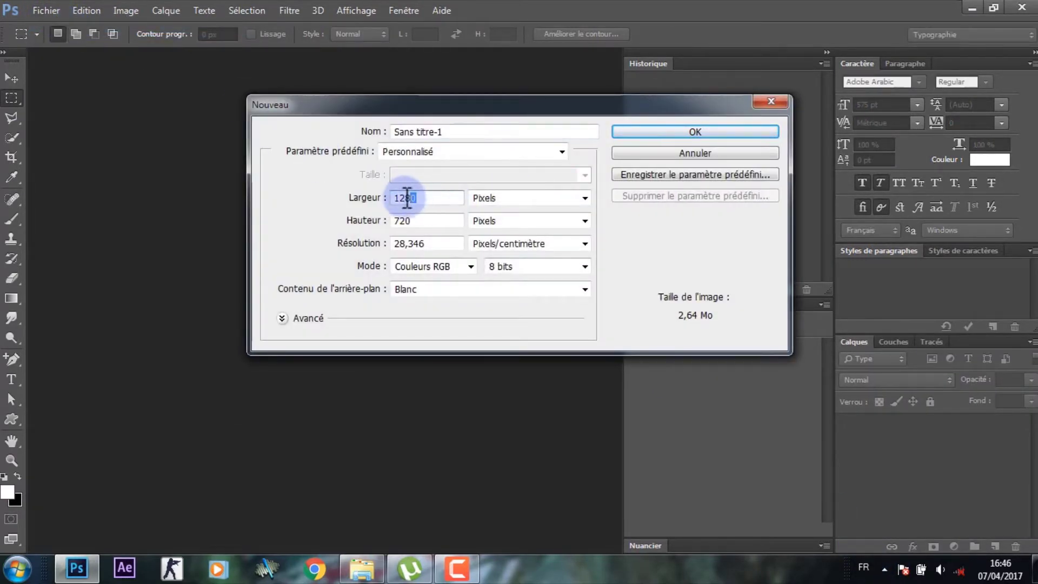
type("56")
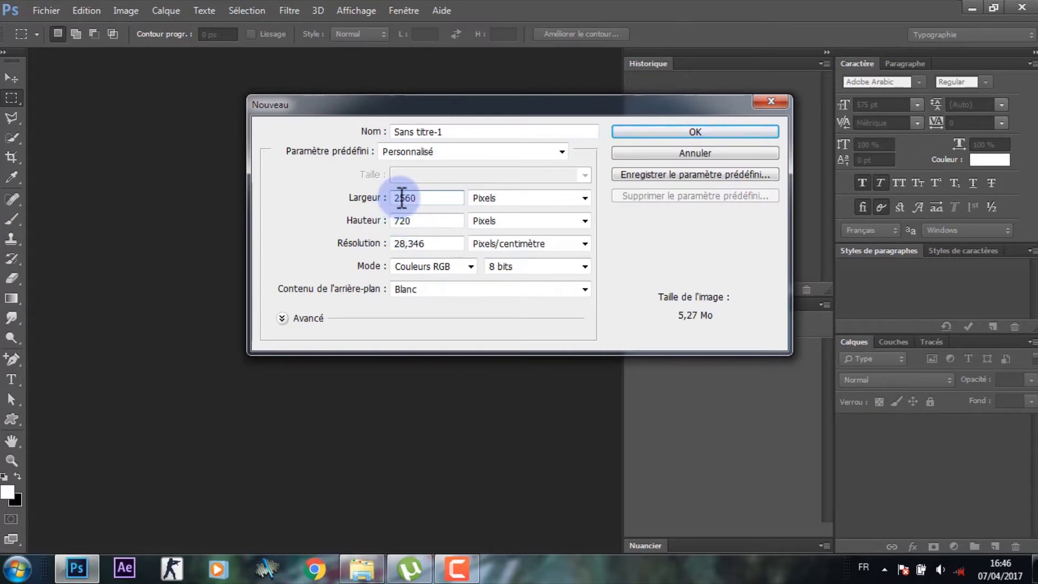
left_click(429, 221)
type("1536")
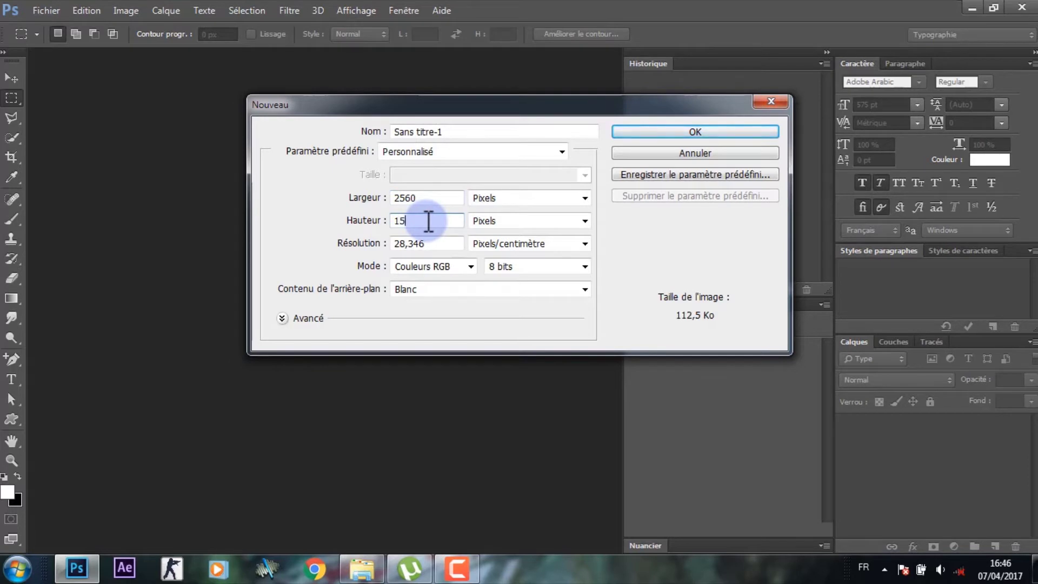
left_click(702, 135)
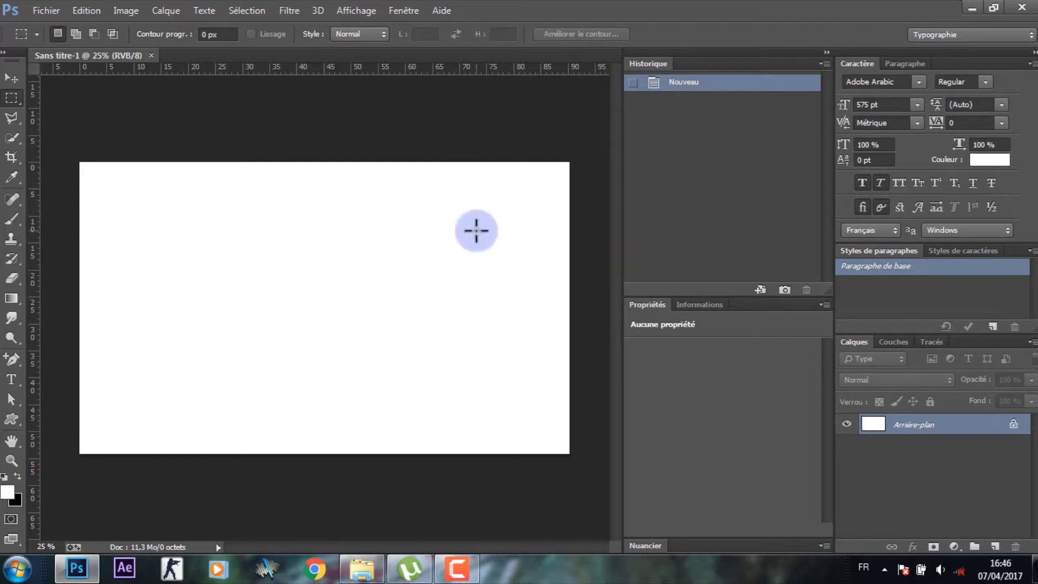
Open the downloaded images folder on the desktop to find Water-PNG-Pic
left_click(371, 578)
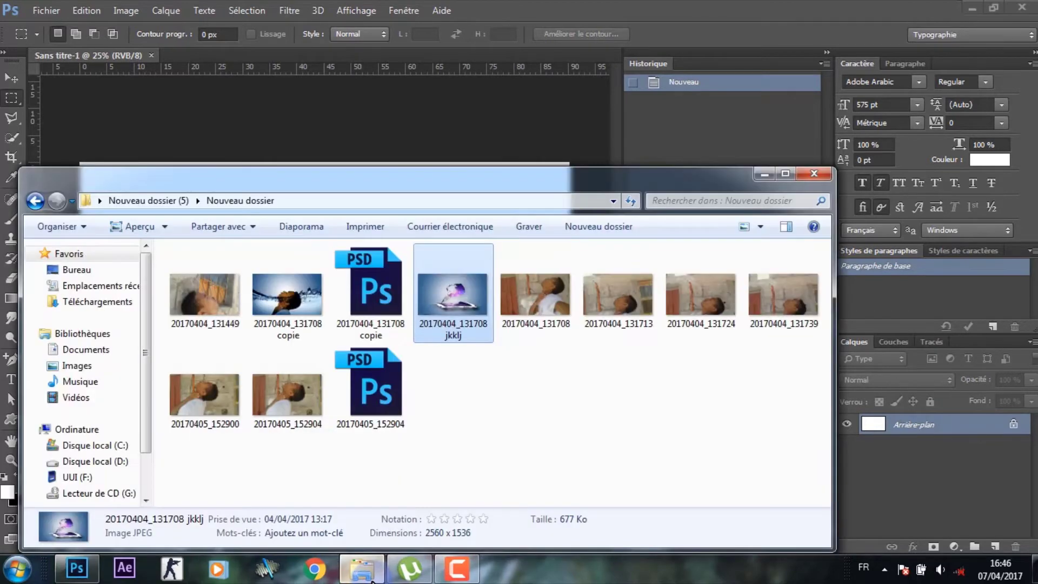
left_click(361, 568)
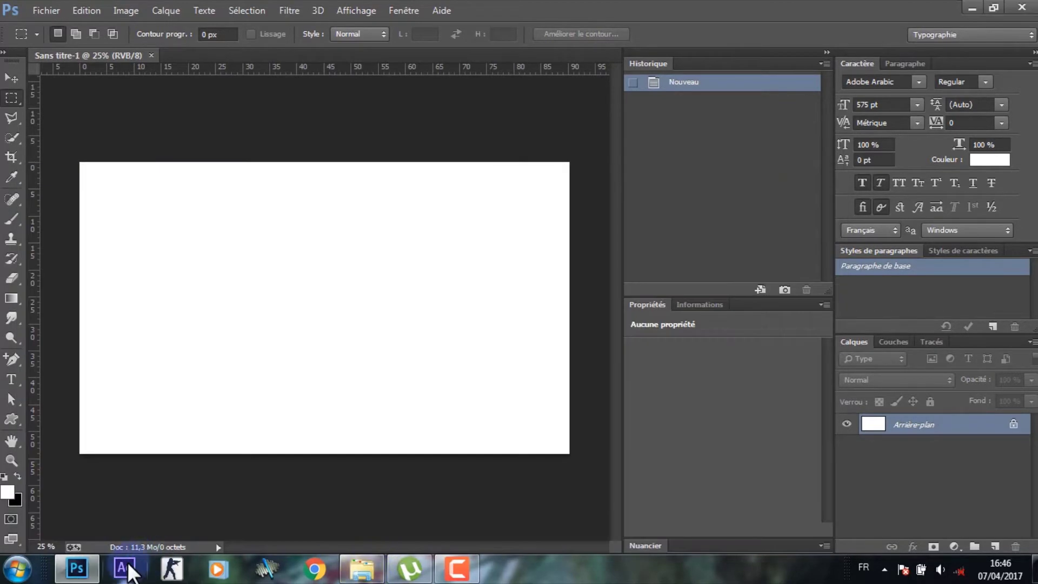
left_click(78, 571)
double_click(97, 276)
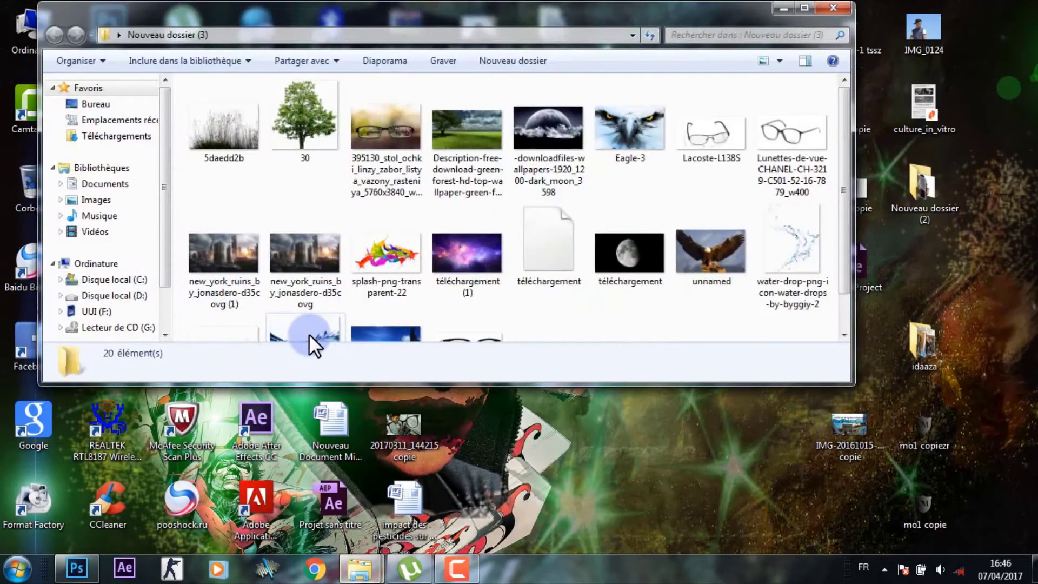
scroll(448, 284, "down", 1)
Place Water-PNG-Pic enlarged right of centre and add an empty Calque 1 above it
mouse_move(305, 295)
left_mouse_down()
mouse_move(73, 577)
mouse_move(168, 333)
left_mouse_up()
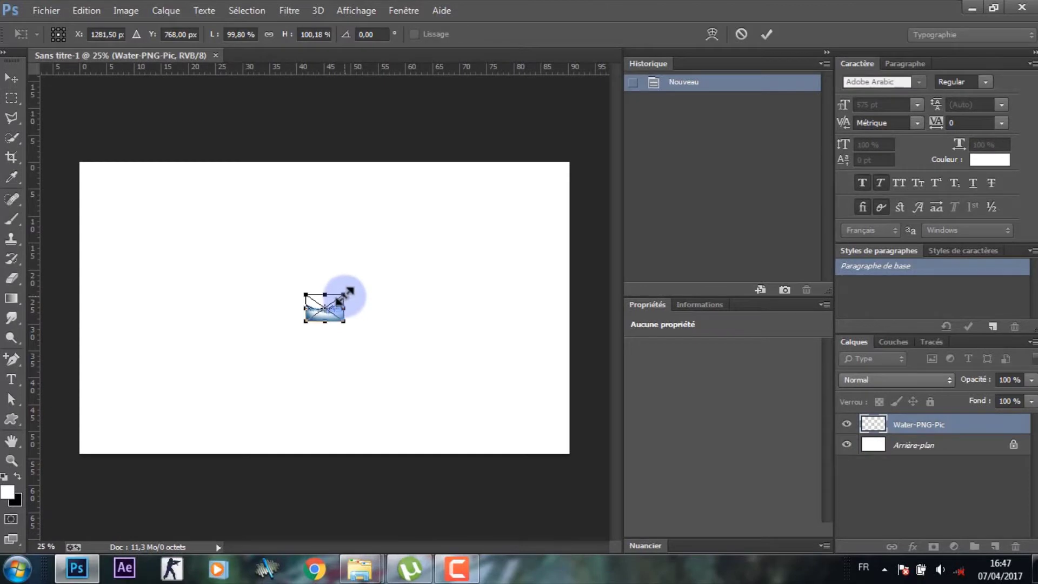
left_click_drag(443, 220, 522, 178)
left_click(766, 36)
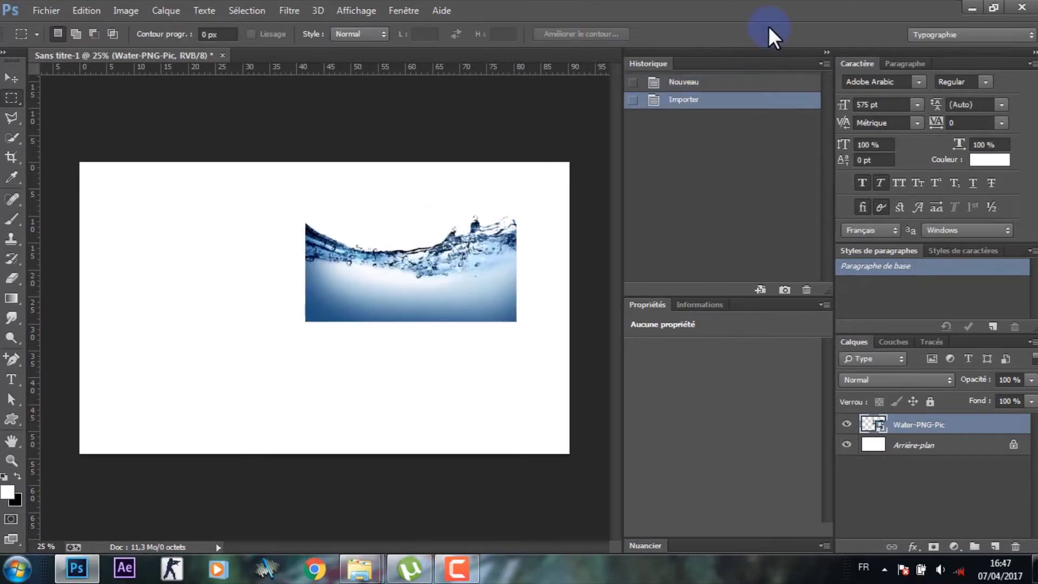
left_click(994, 547)
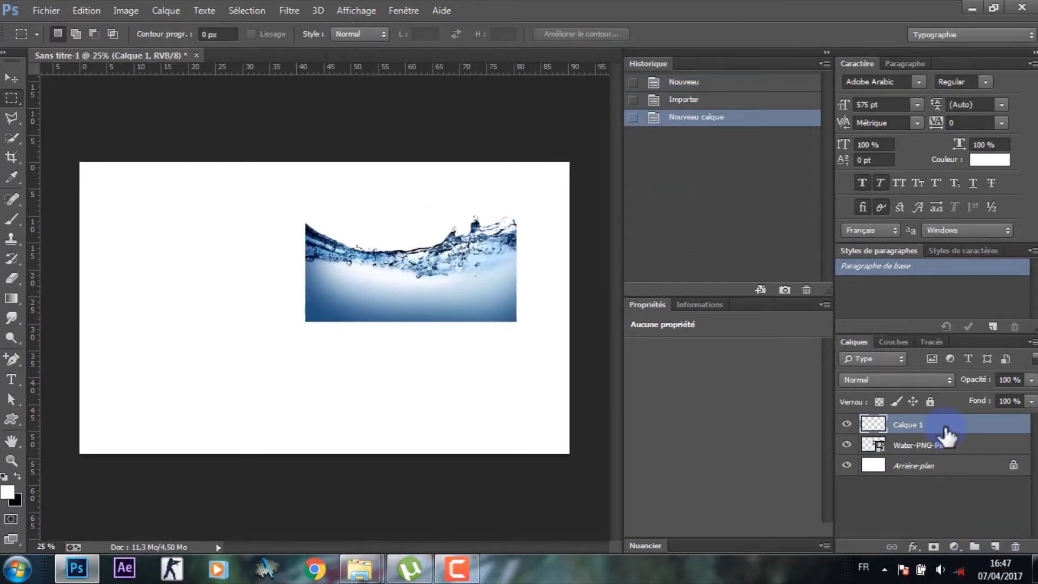
Add a gradient fill layer using blue #7191ad sampled from the water image, fully opaque
left_click(953, 546)
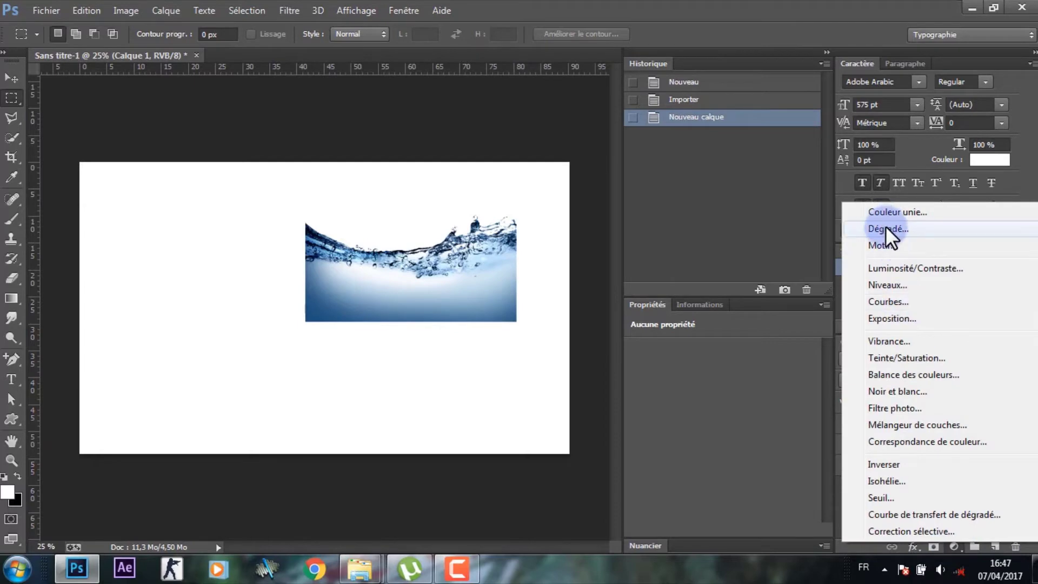
left_click(886, 226)
left_click(608, 157)
left_click(454, 394)
left_click(515, 456)
left_click(323, 300)
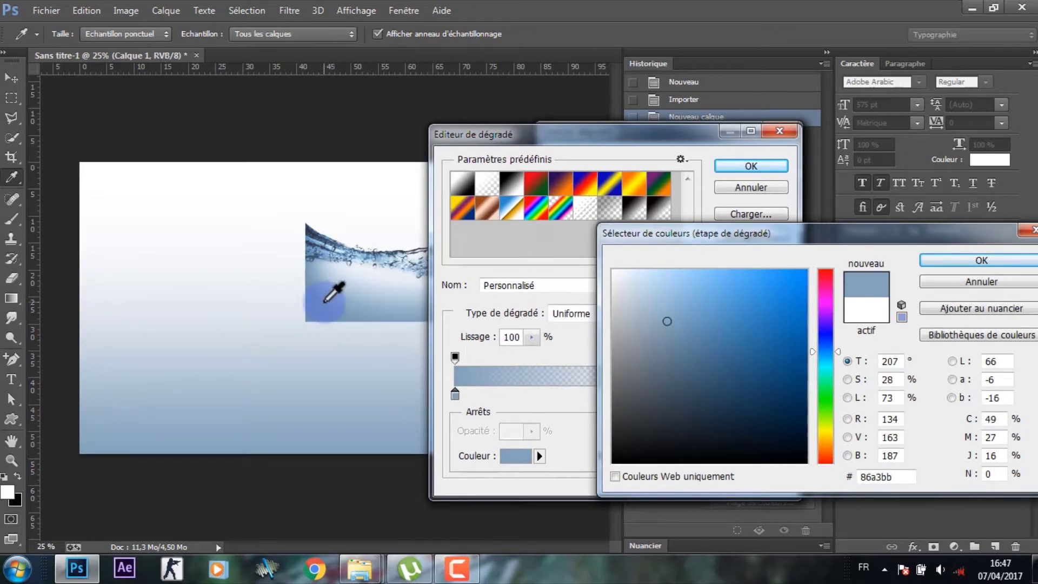
left_click_drag(319, 274, 437, 293)
left_click(939, 260)
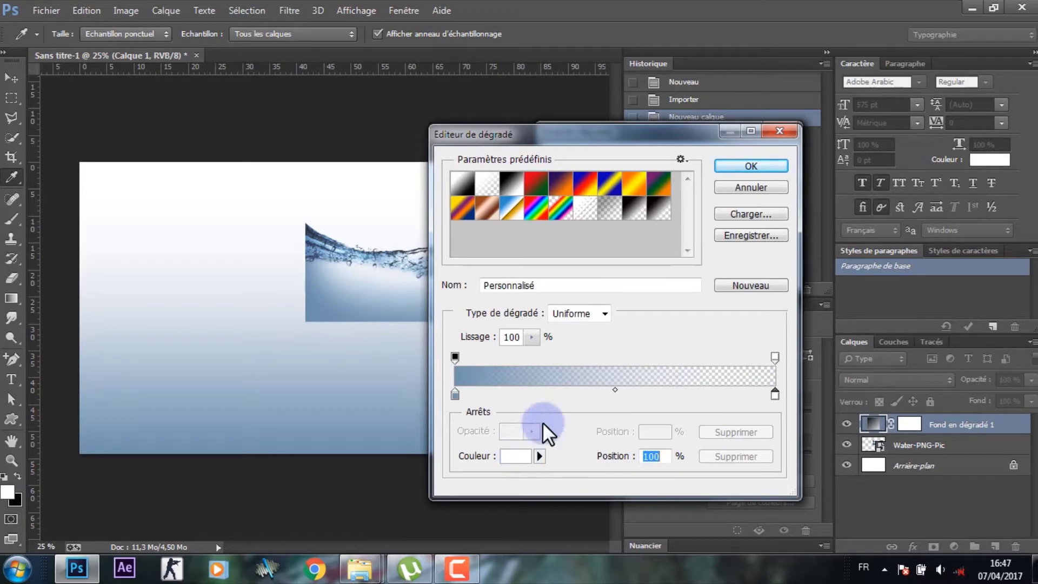
left_click(775, 358)
mouse_move(548, 447)
left_mouse_down()
mouse_move(598, 459)
mouse_move(613, 451)
left_mouse_up()
left_click(751, 166)
Make the gradient radial and reversed with a 0° angle, and confirm the fill layer
left_click(607, 189)
left_click(610, 207)
left_click(599, 260)
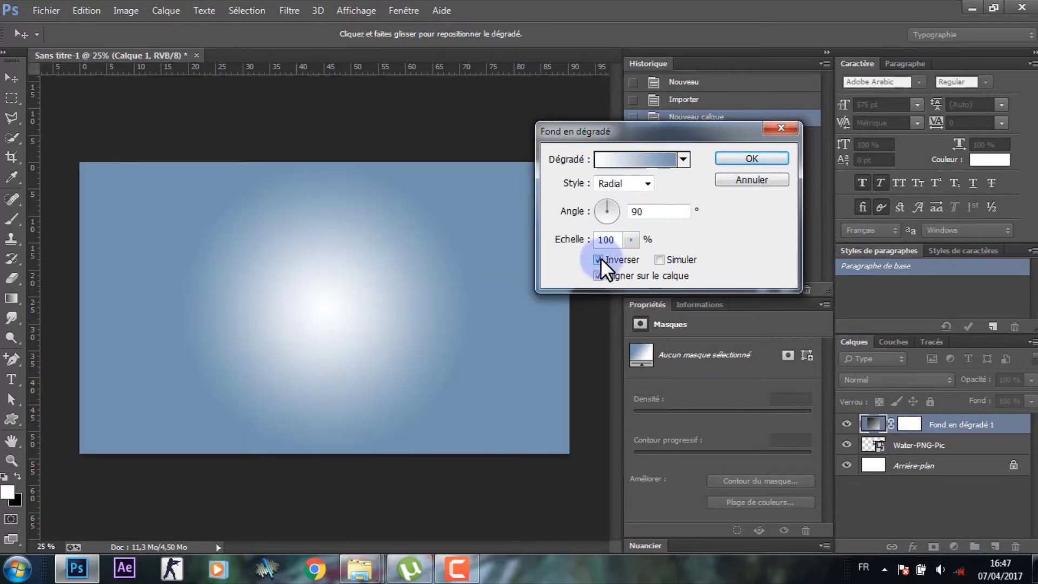
left_click_drag(611, 203, 616, 209)
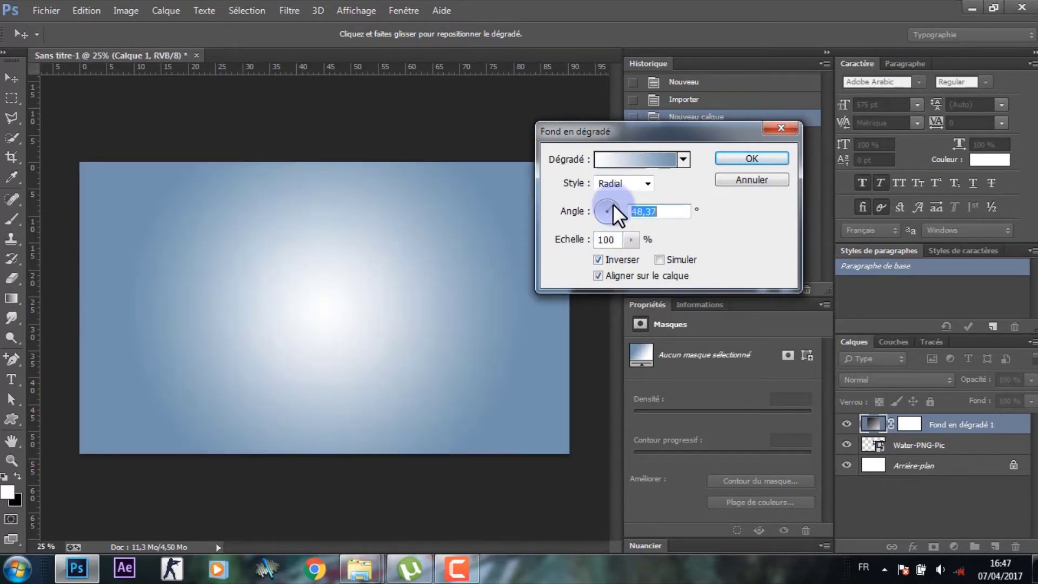
type("0")
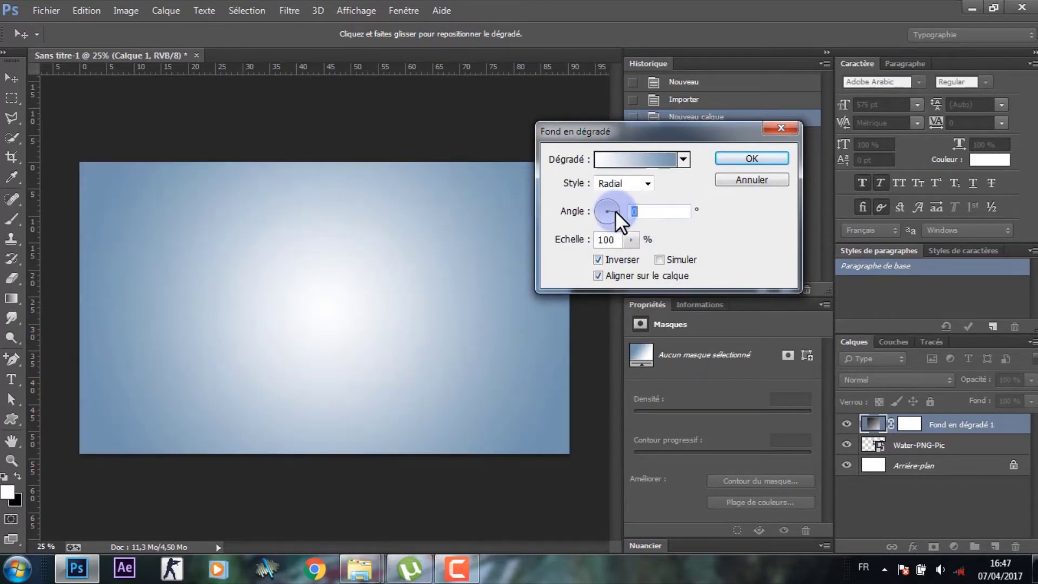
left_click(770, 155)
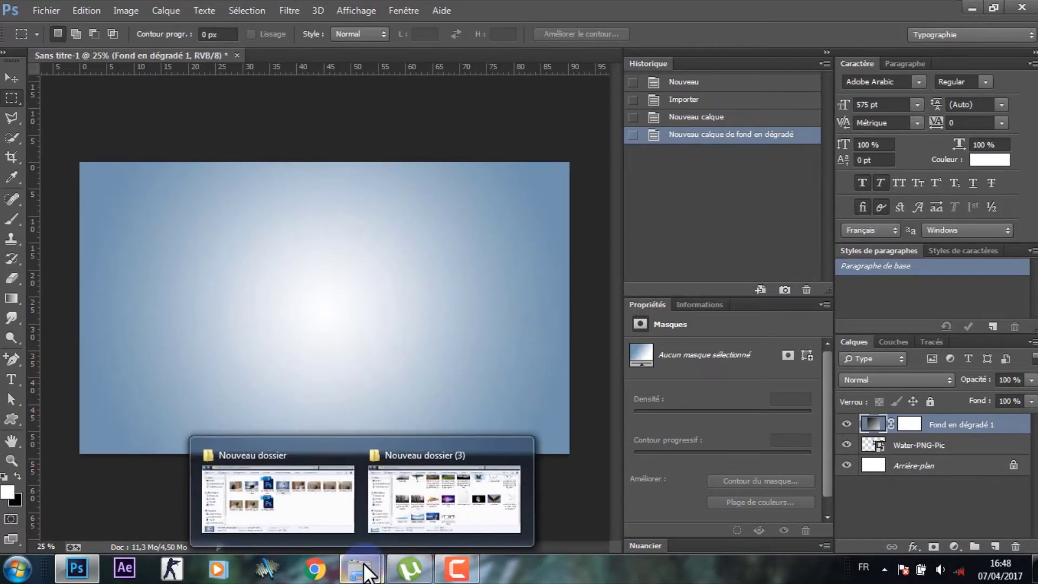
Place the photo of the man into the document and commit it
mouse_move(360, 569)
left_click(317, 508)
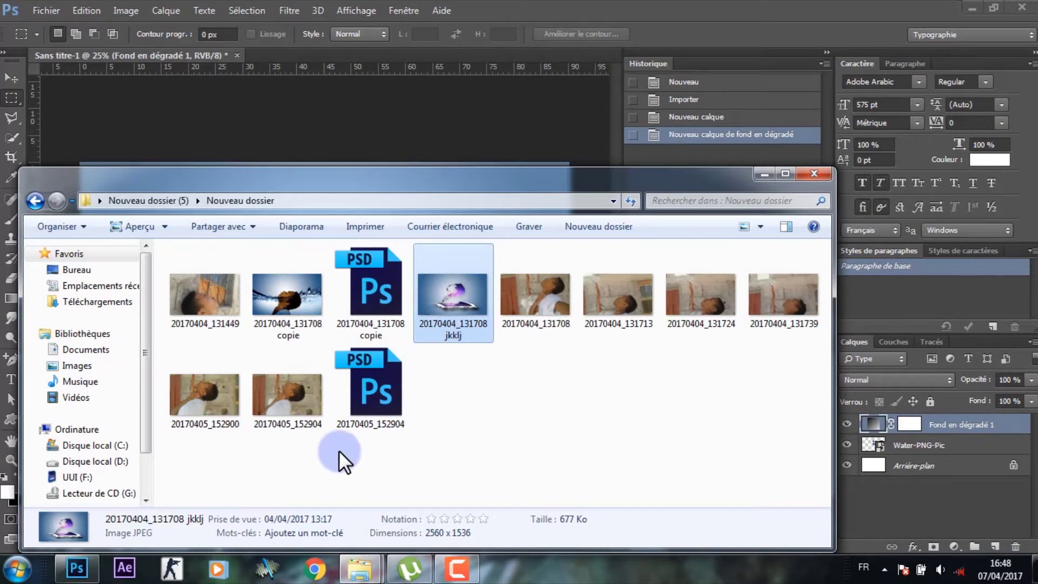
left_click_drag(474, 342, 389, 141)
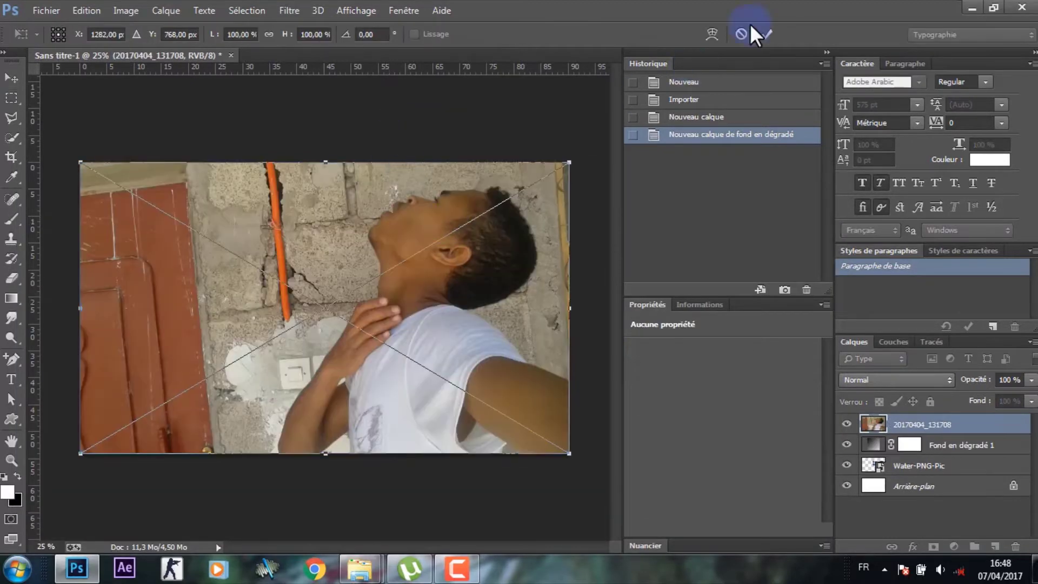
left_click(745, 33)
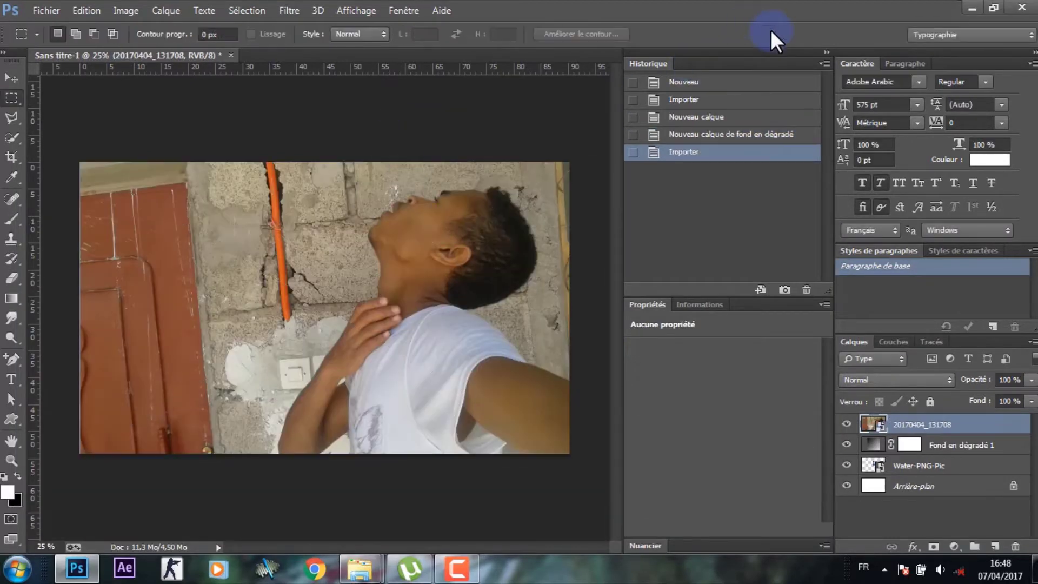
Quick-select the man's head, neck, face and shirt outline
left_click(11, 138)
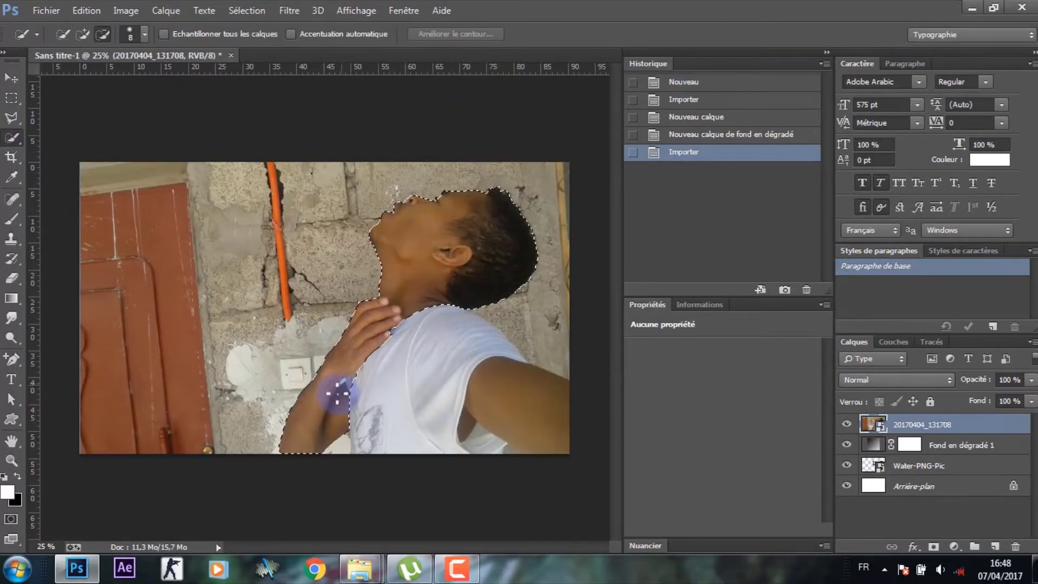
left_click_drag(336, 394, 440, 371)
key("ctrl+plus")
key("ctrl+plus")
key("ctrl+plus")
left_click_drag(363, 374, 337, 313)
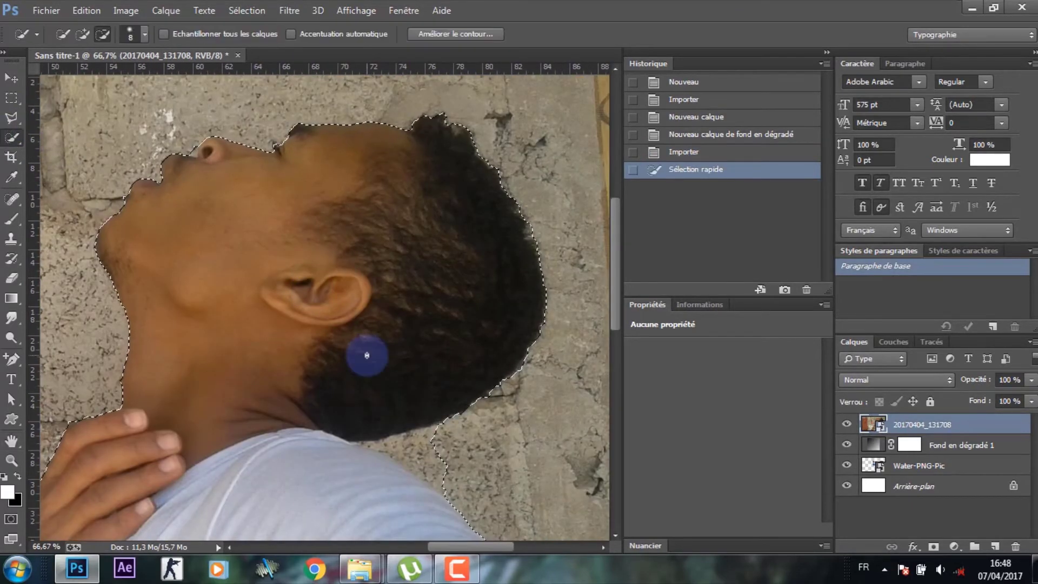
mouse_move(389, 436)
left_mouse_down()
mouse_move(437, 479)
mouse_move(352, 436)
left_mouse_up()
left_click(352, 436)
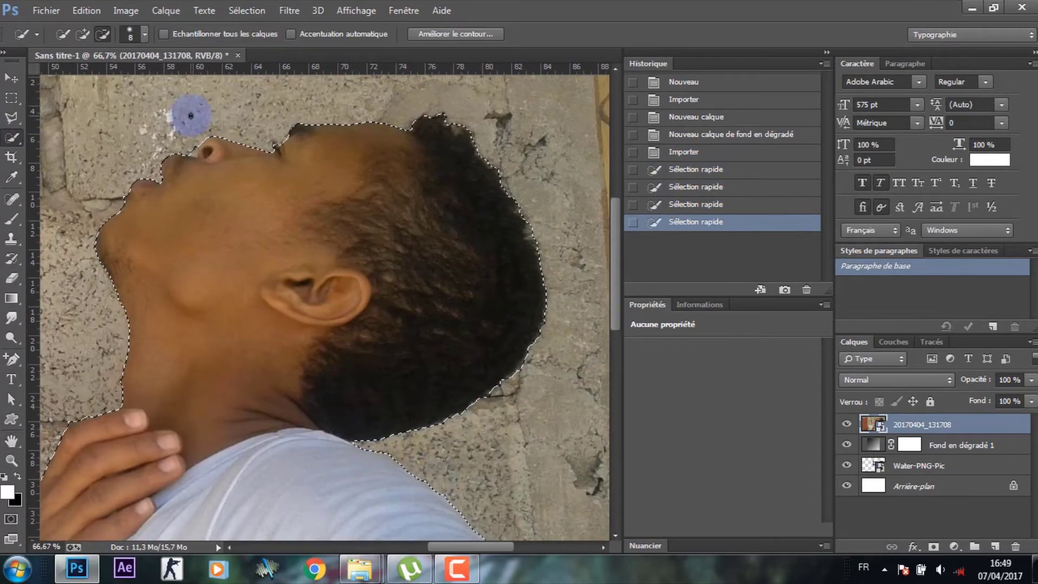
left_click_drag(186, 111, 190, 132)
left_click_drag(141, 157, 267, 142)
left_click(266, 142)
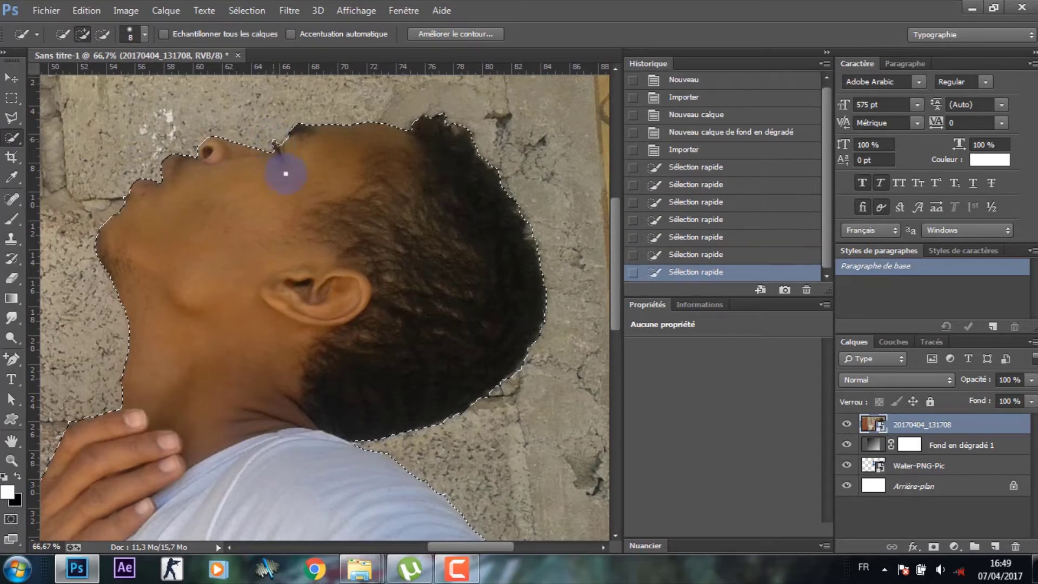
left_click_drag(616, 267, 616, 318)
left_click_drag(497, 547, 474, 543)
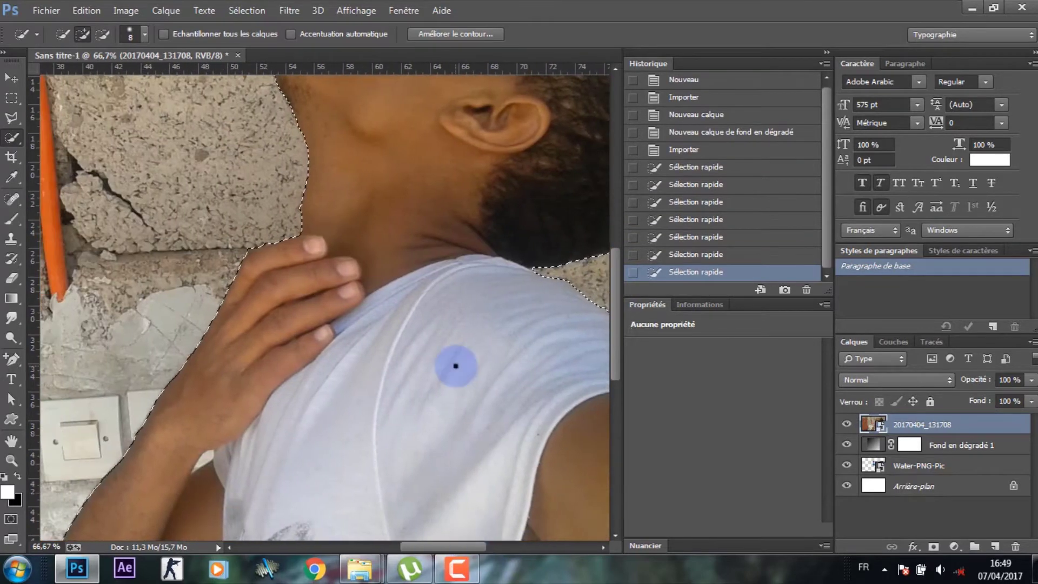
Copy the man to a new layer, hide the original photo at the stack bottom as Calque 0
right_click(459, 364)
left_click(487, 163)
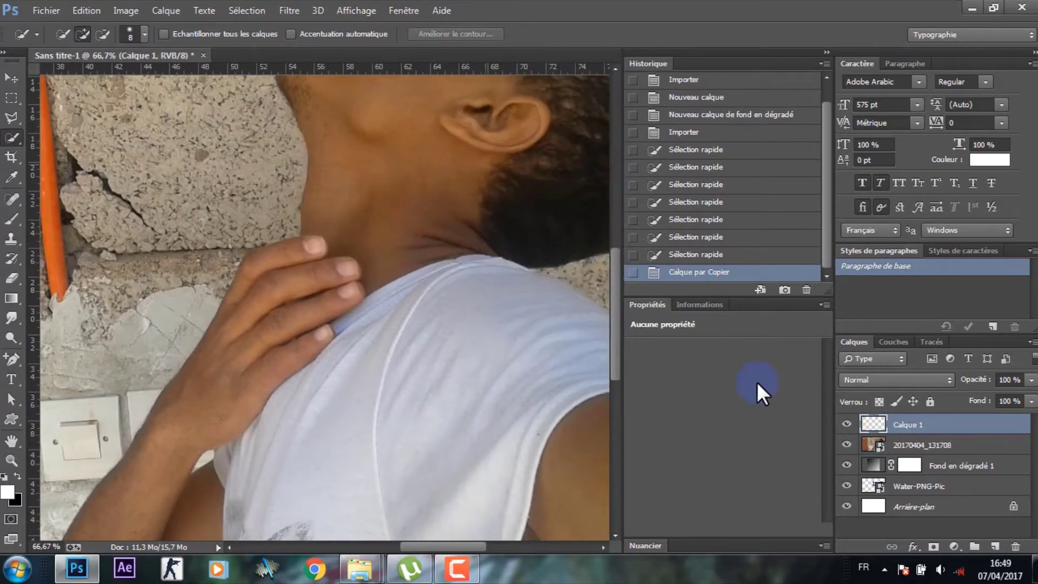
left_click(847, 445)
left_click_drag(918, 463, 927, 512)
double_click(950, 511)
left_click(679, 180)
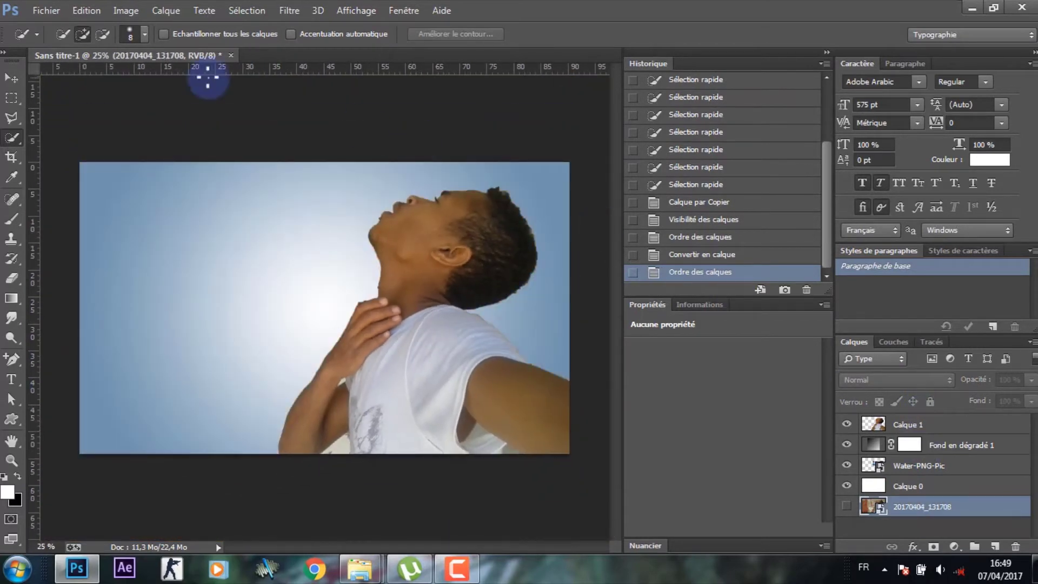
left_click(133, 11)
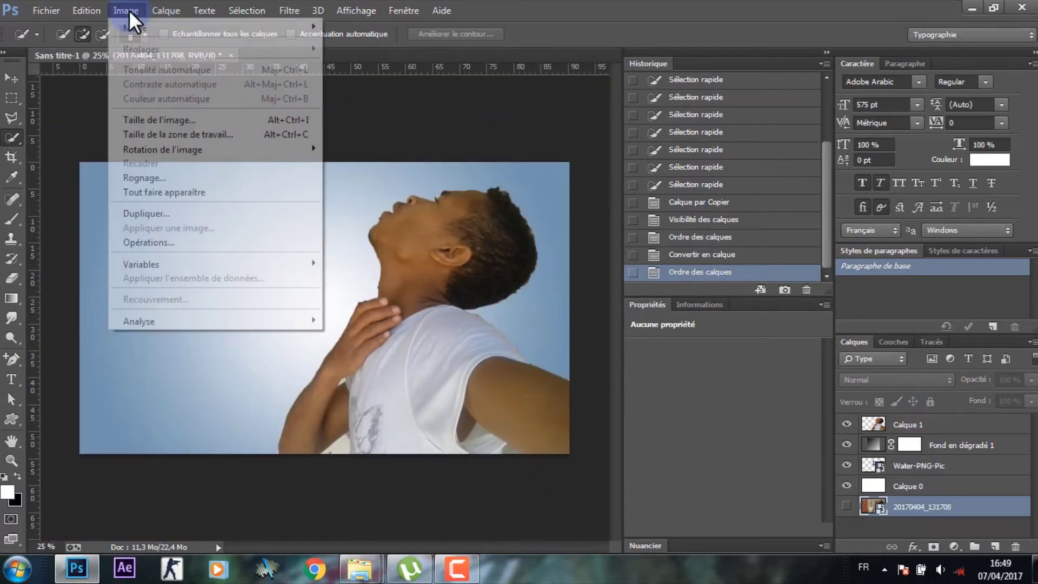
Apply a Threshold of level 93 to the cut-out man on Calque 1
left_click(945, 426)
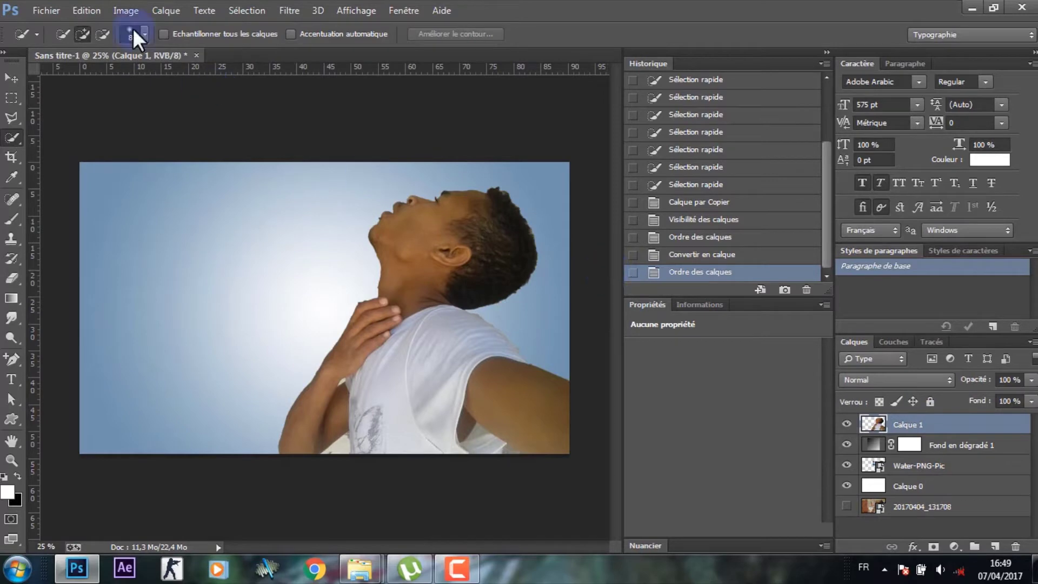
left_click(132, 10)
mouse_move(141, 50)
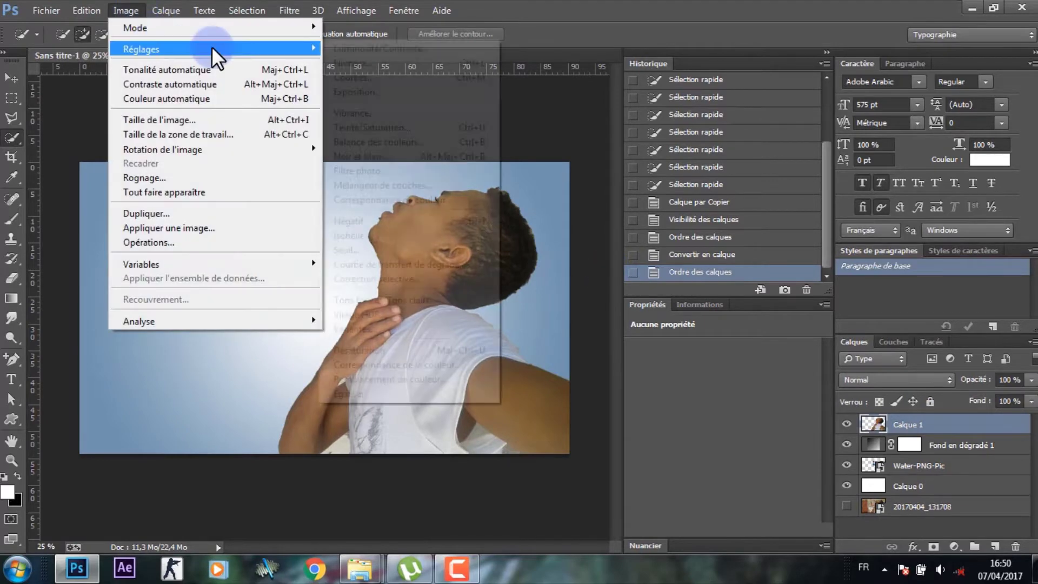
left_click(372, 249)
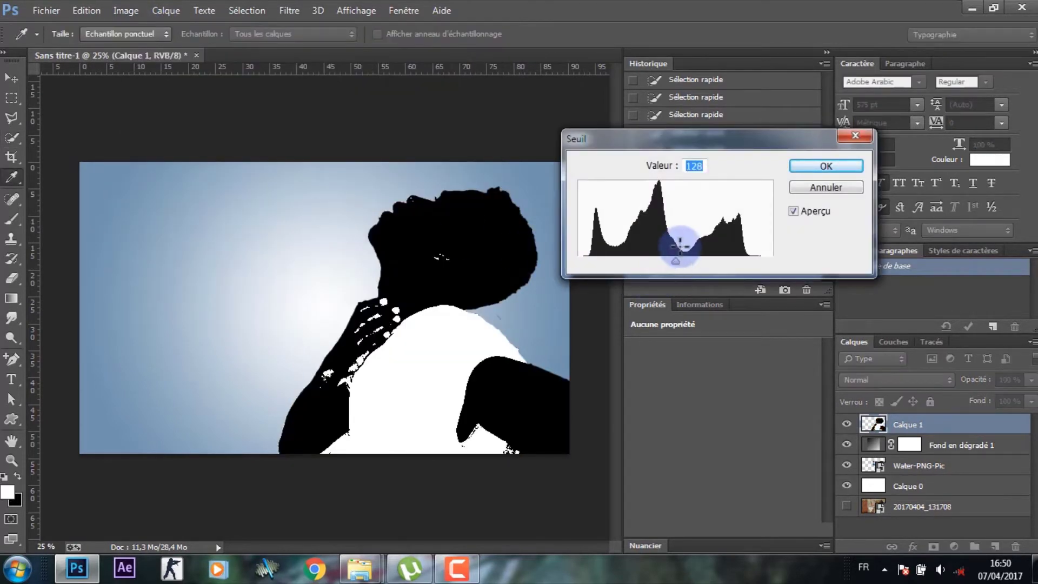
left_click_drag(672, 261, 644, 262)
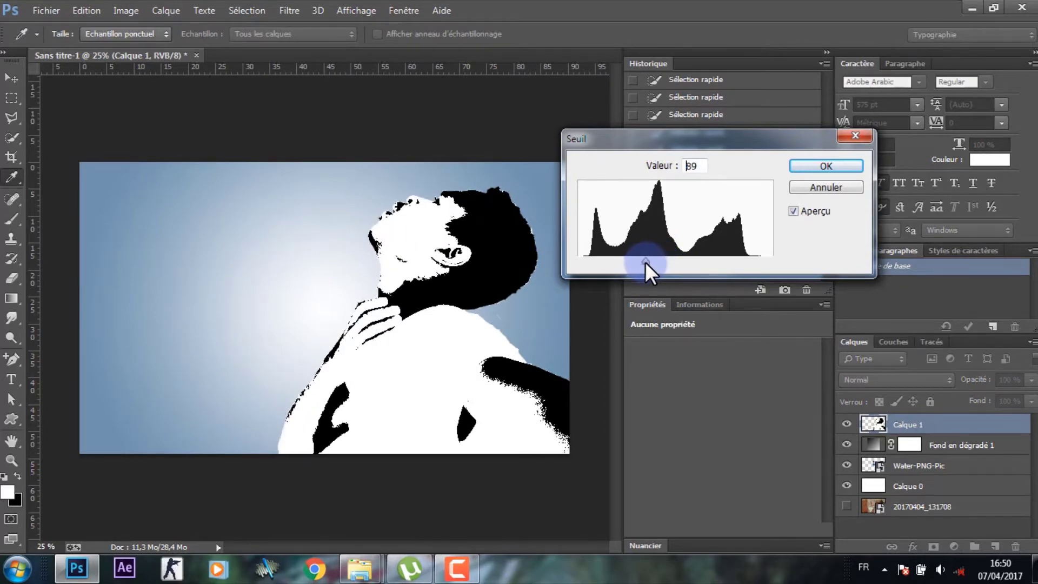
left_click(811, 164)
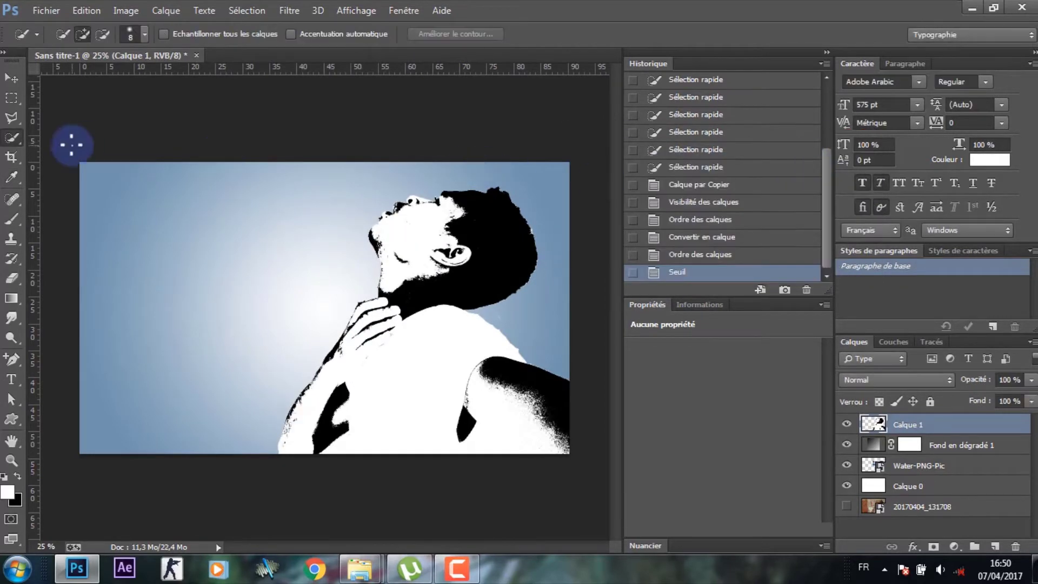
Move the black-and-white silhouette slightly left on the canvas
left_click(12, 79)
left_click_drag(435, 378, 347, 381)
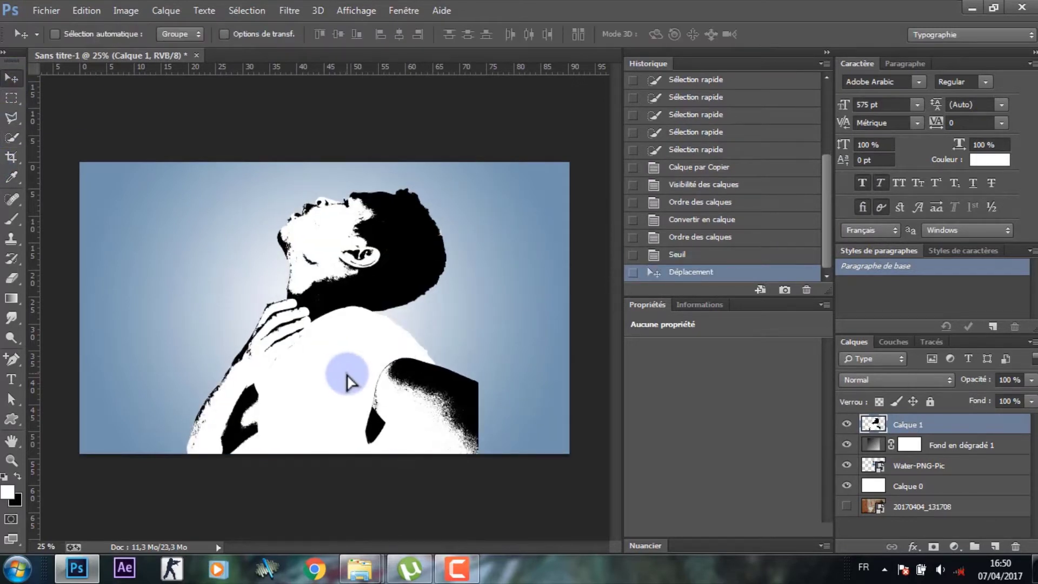
left_click_drag(346, 376, 343, 376)
left_click(238, 10)
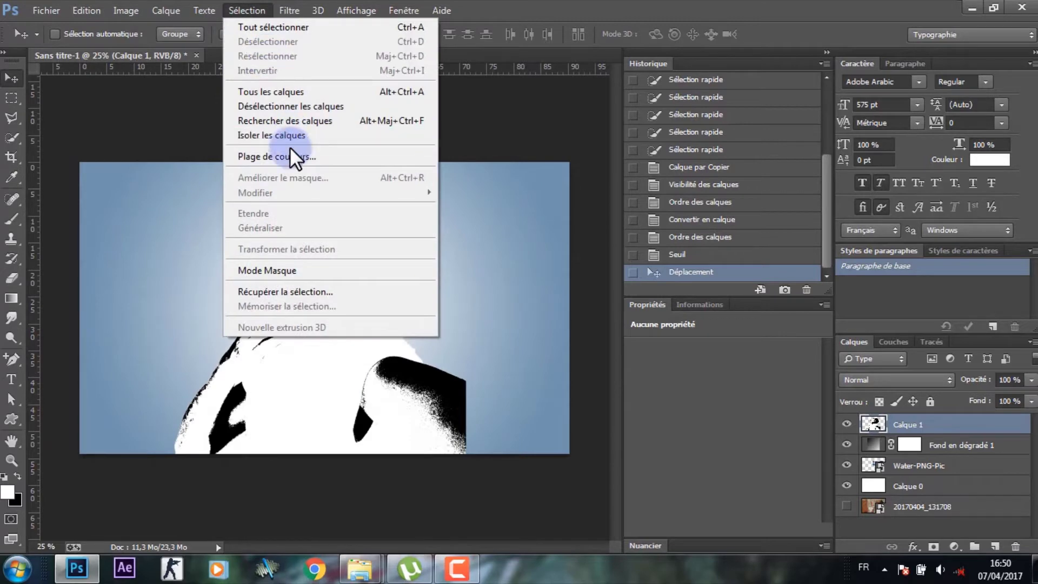
Select all black areas of the silhouette with Color Range sampled on the hair
left_click(290, 155)
left_click_drag(441, 51, 584, 37)
left_click(410, 257)
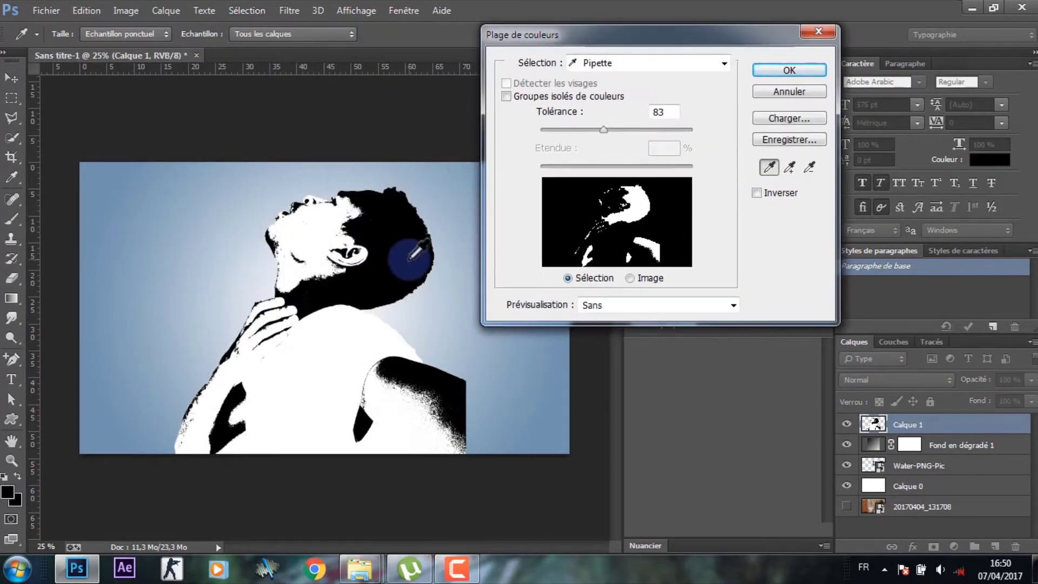
left_click(789, 70)
Cut the black areas onto a new Calque 2 and delete Calque 1
right_click(384, 263)
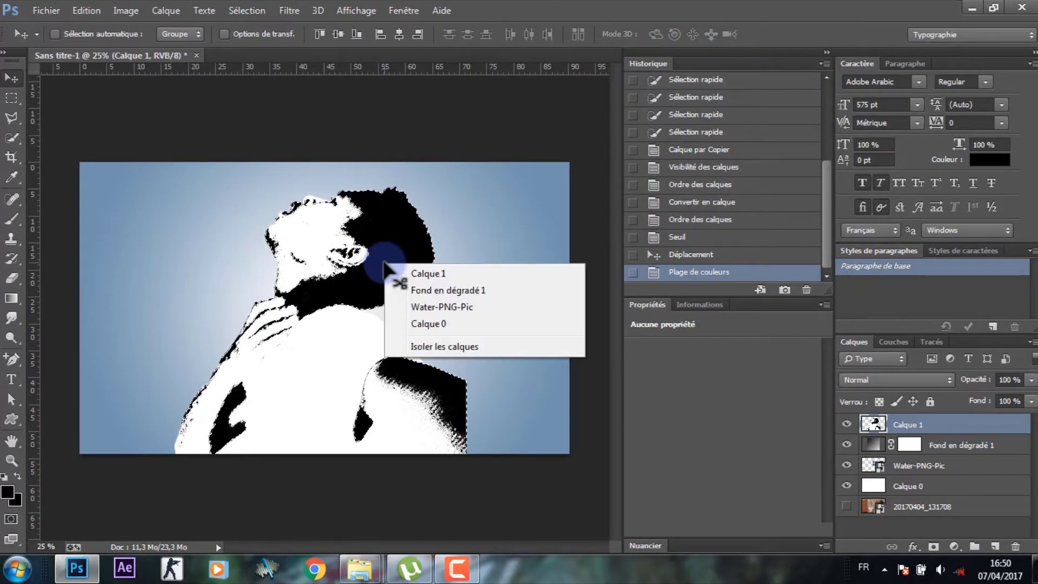
left_click(93, 157)
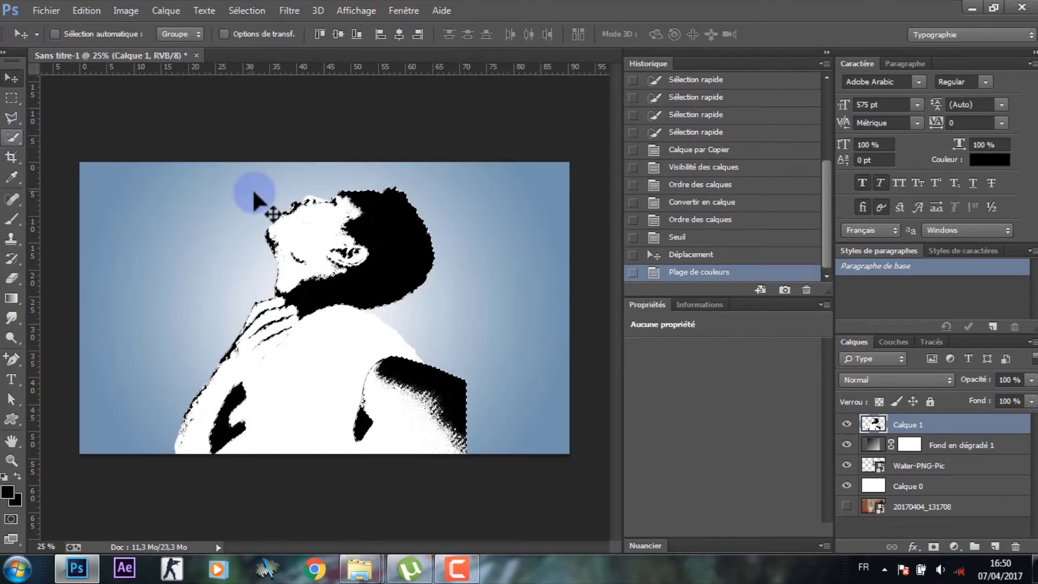
left_click(11, 137)
right_click(405, 261)
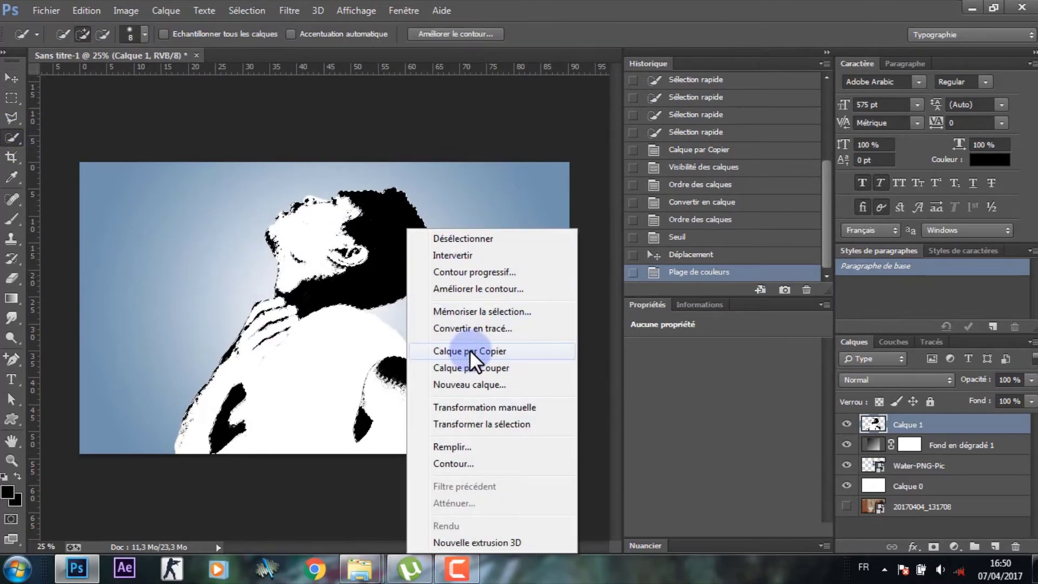
left_click(473, 368)
left_click(847, 445)
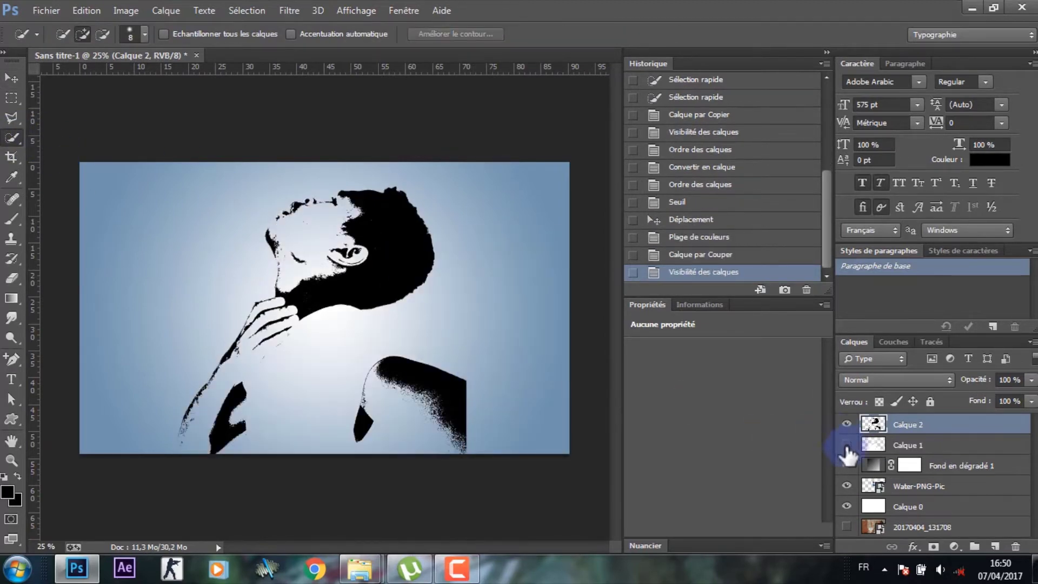
left_click(908, 445)
key("Delete")
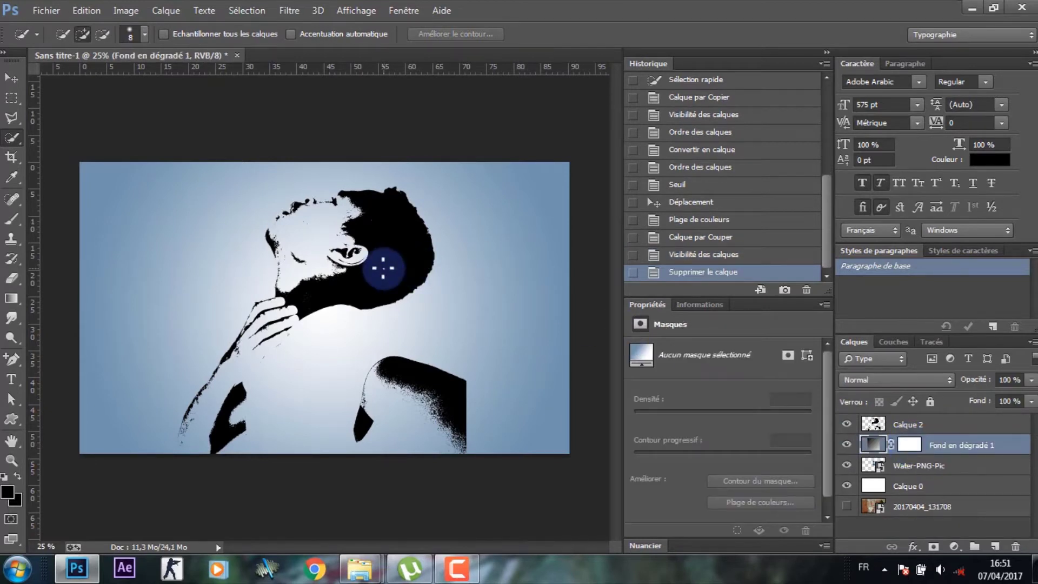
Pick the ornamental frame shape from the Custom Shape picker
left_click(12, 419)
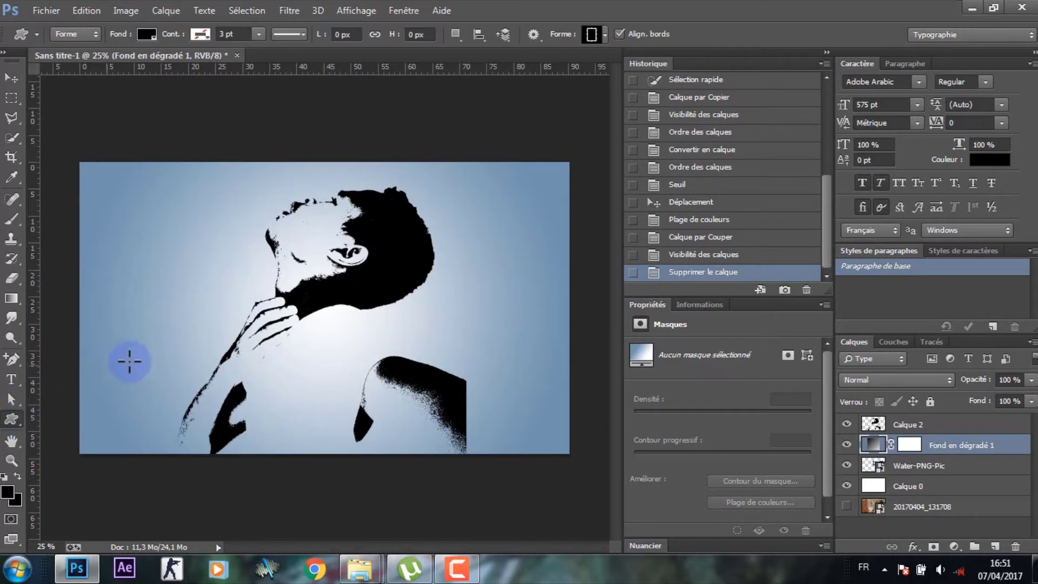
left_click(604, 33)
left_click_drag(696, 77, 700, 136)
left_click_drag(701, 145, 693, 89)
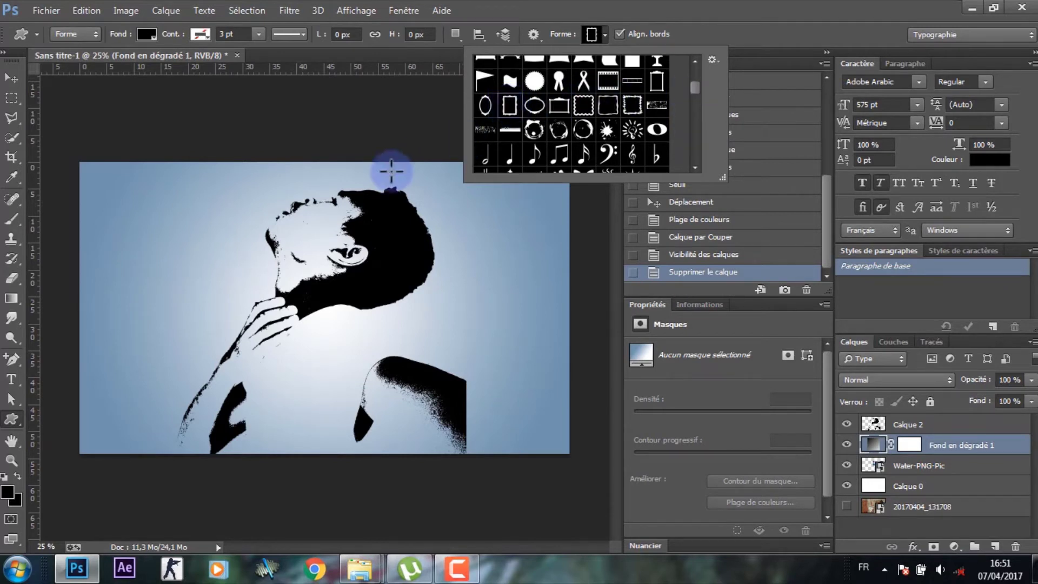
double_click(506, 106)
Draw the black frame across the lower half of the canvas and hide Calque 2
mouse_move(163, 294)
left_mouse_down()
mouse_move(348, 383)
mouse_move(452, 412)
mouse_move(464, 434)
left_mouse_up()
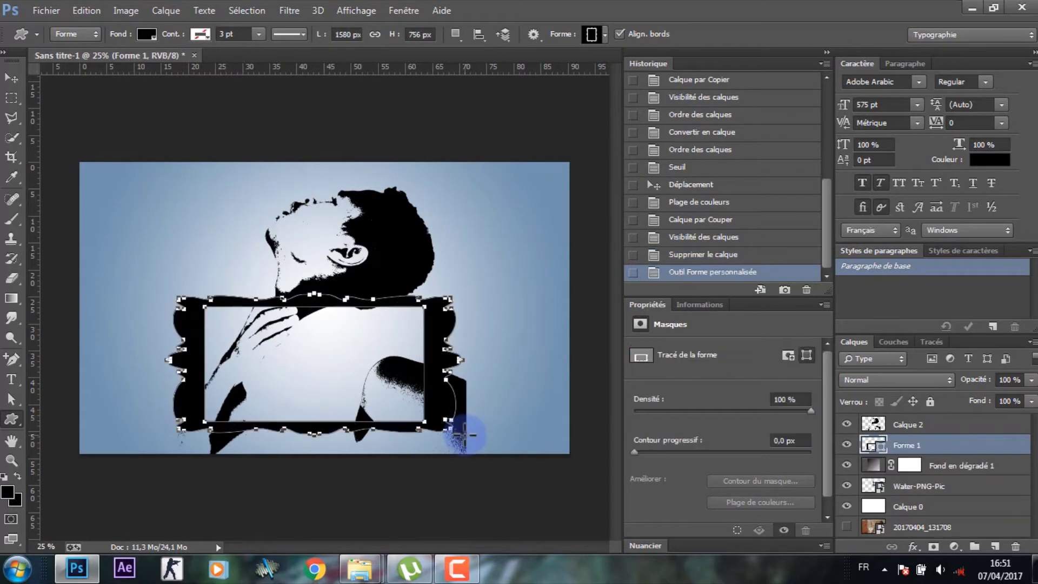
left_click(846, 425)
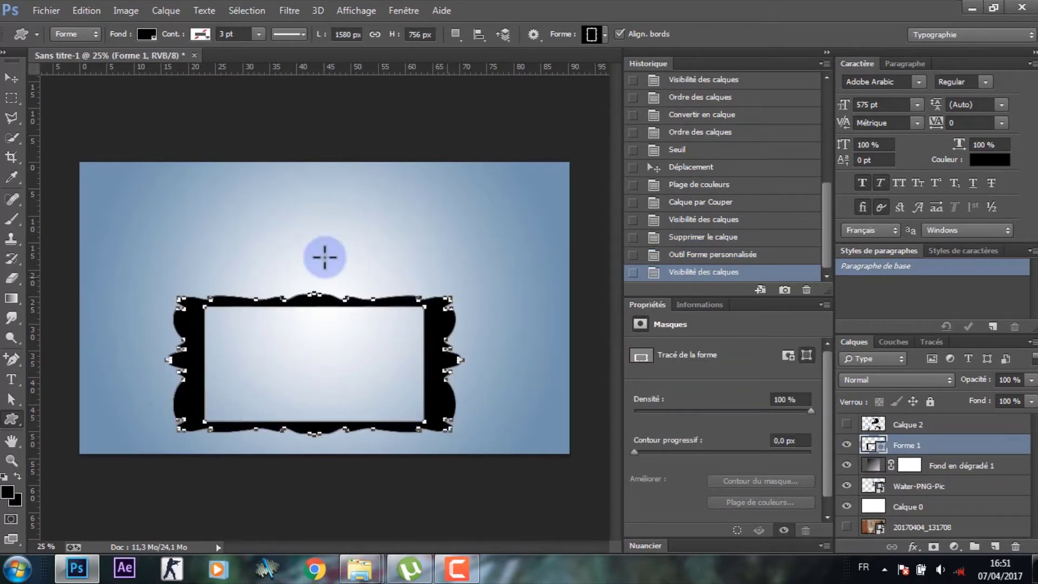
key("ctrl+t")
left_click(124, 10)
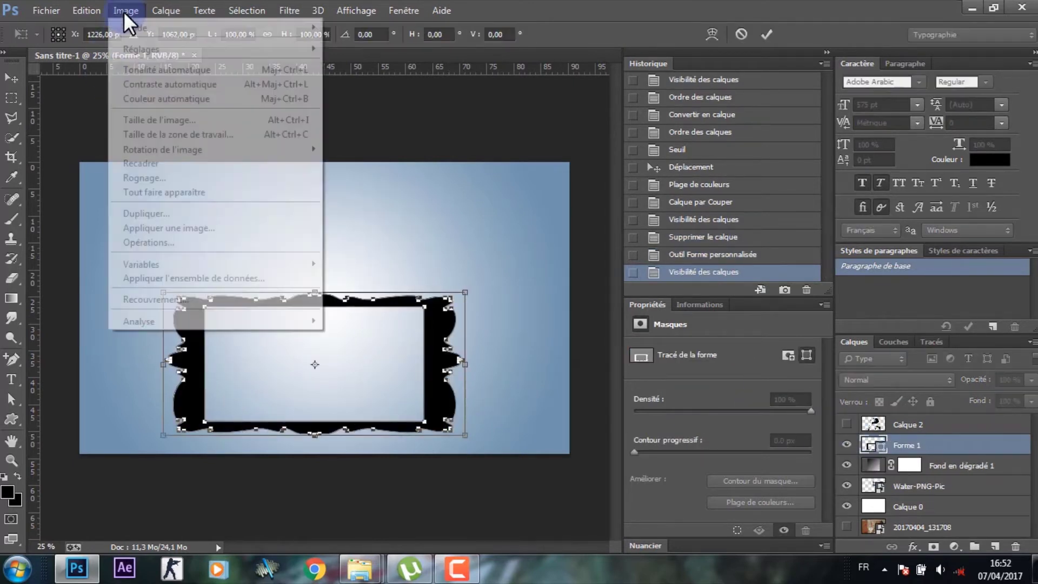
Warp the frame shape into a thin, slanted torn-paper strip
mouse_move(172, 290)
left_click(378, 383)
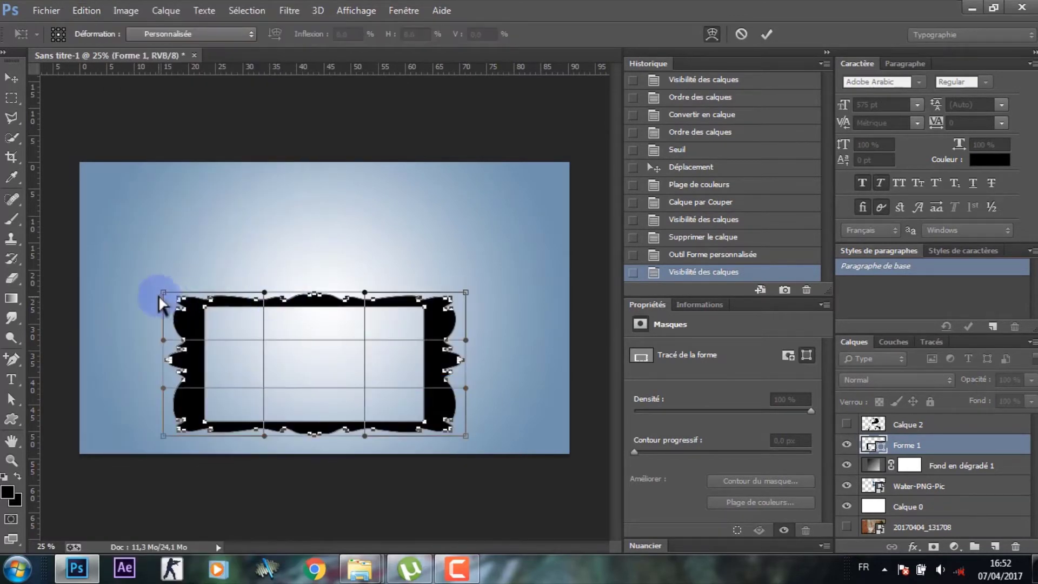
left_click_drag(158, 301, 362, 344)
left_click_drag(465, 435, 473, 417)
mouse_move(143, 348)
left_mouse_down()
mouse_move(209, 352)
mouse_move(197, 352)
left_mouse_up()
left_click_drag(330, 425, 331, 420)
left_click_drag(196, 352, 197, 382)
left_click_drag(387, 363, 396, 382)
key("Return")
Stretch the strip's right edge with a second warp and load its outline as a selection
key("ctrl+t")
left_click_drag(231, 335, 511, 382)
key("Return")
left_click(873, 445, "ctrl")
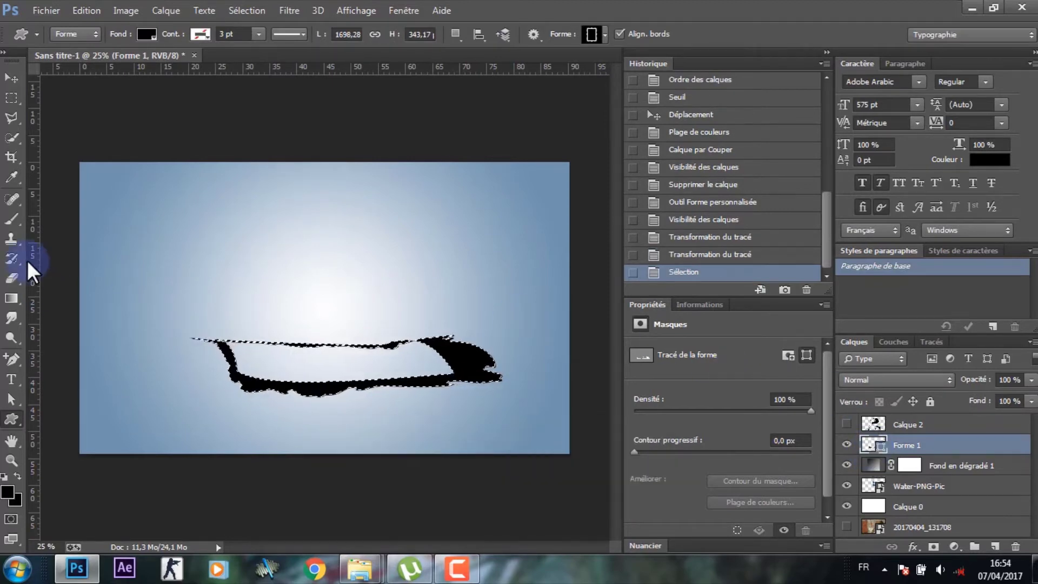
key("b")
left_click(8, 491)
Set the foreground to white, rasterize the strip layer, and start painting it white
left_click(623, 275)
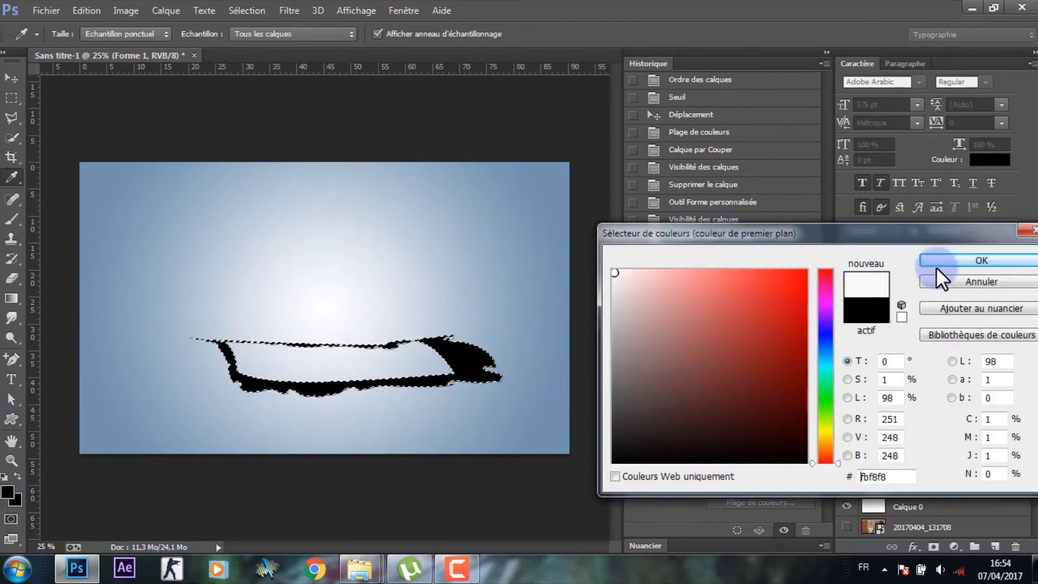
left_click(962, 266)
left_click(476, 354)
left_click(482, 223)
left_click_drag(454, 351, 498, 379)
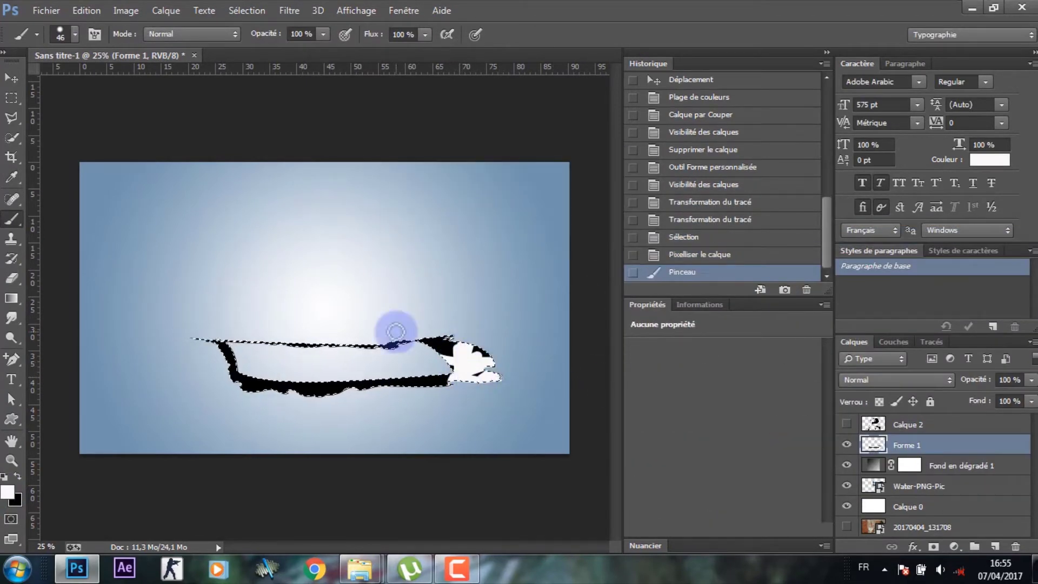
Paint the rest of the strip white with a size-93 brush, then deselect
left_click(74, 35)
left_click(360, 310)
mouse_move(406, 338)
left_mouse_down()
mouse_move(489, 383)
mouse_move(388, 375)
left_mouse_up()
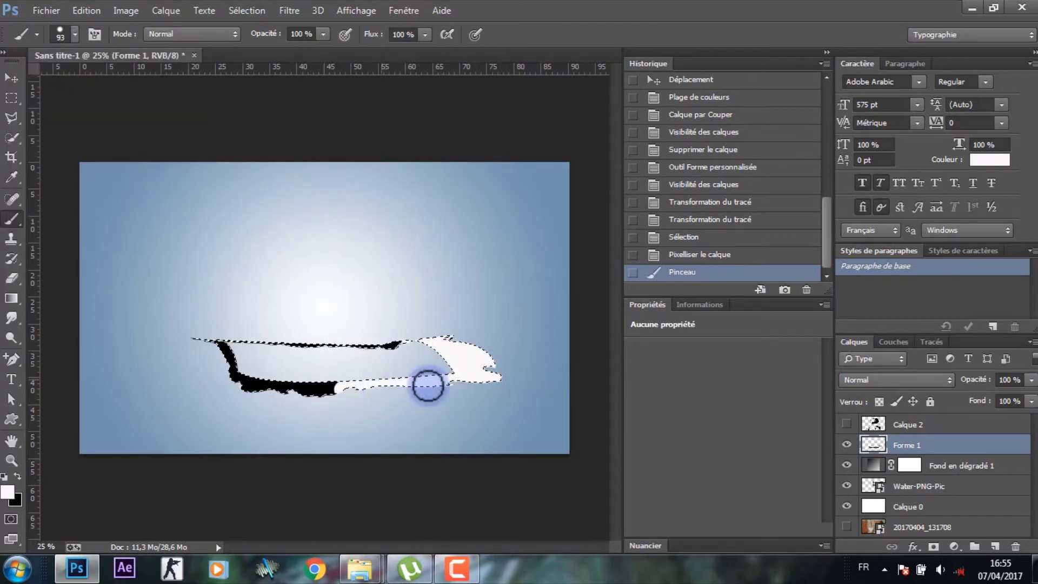
mouse_move(261, 376)
left_mouse_down()
mouse_move(217, 339)
mouse_move(371, 345)
mouse_move(254, 345)
mouse_move(290, 343)
left_mouse_up()
left_click_drag(255, 399, 454, 375)
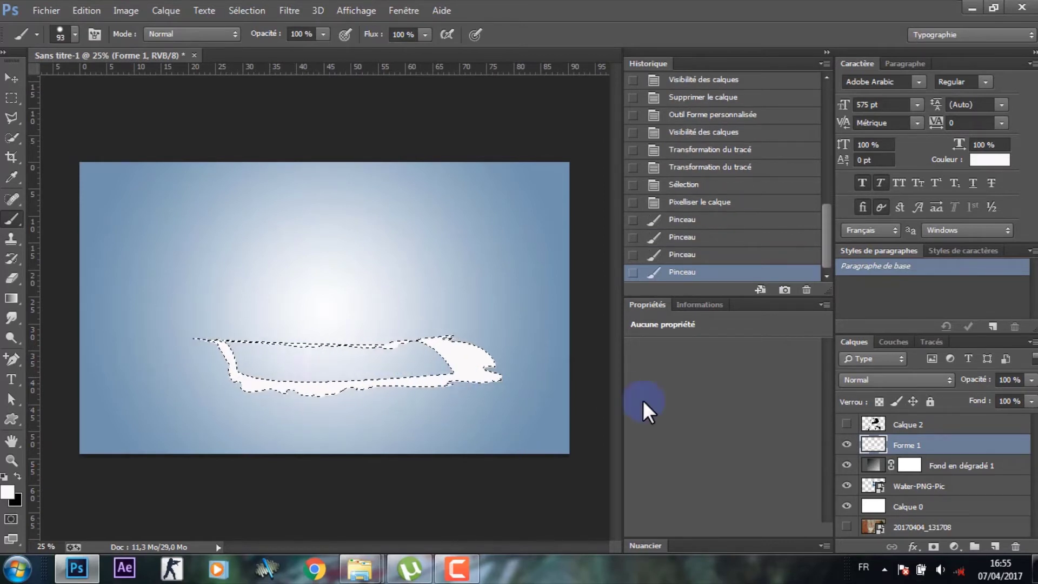
key("ctrl+d")
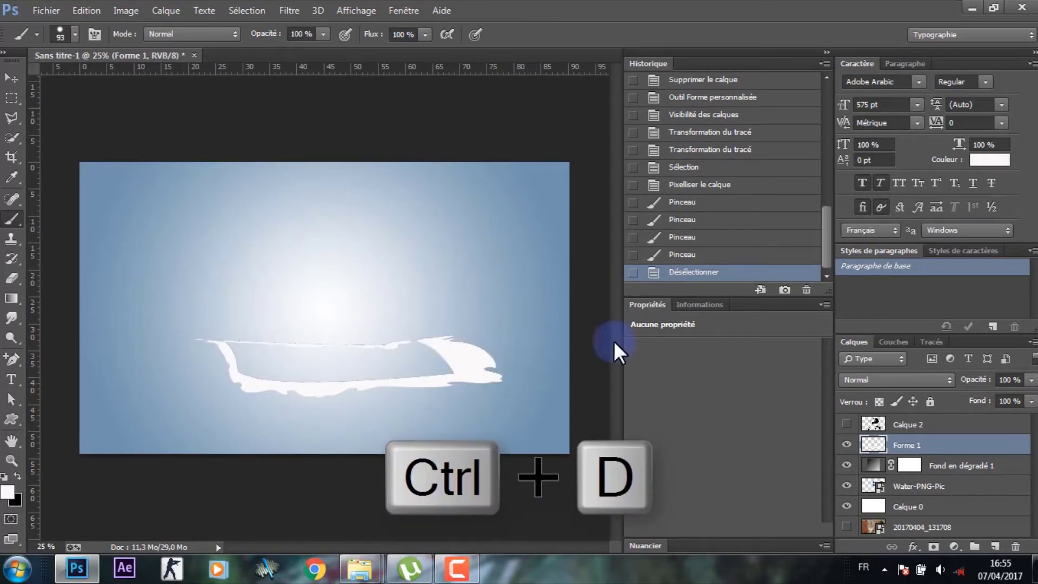
Add bevel and emboss with a 61% contour range to the torn-paper strip
double_click(963, 449)
left_click(495, 181)
left_click(575, 178)
left_click_drag(722, 176, 719, 176)
Add a drop shadow with 79 px distance and larger size, then show Calque 2
left_click(528, 347)
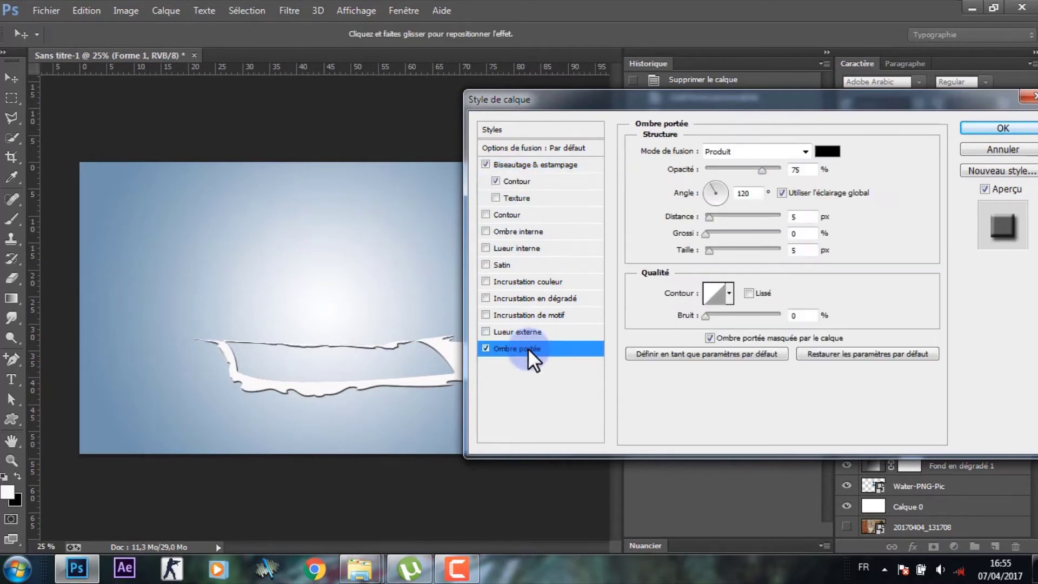
mouse_move(706, 250)
left_mouse_down()
mouse_move(720, 250)
mouse_move(748, 217)
mouse_move(722, 251)
left_mouse_up()
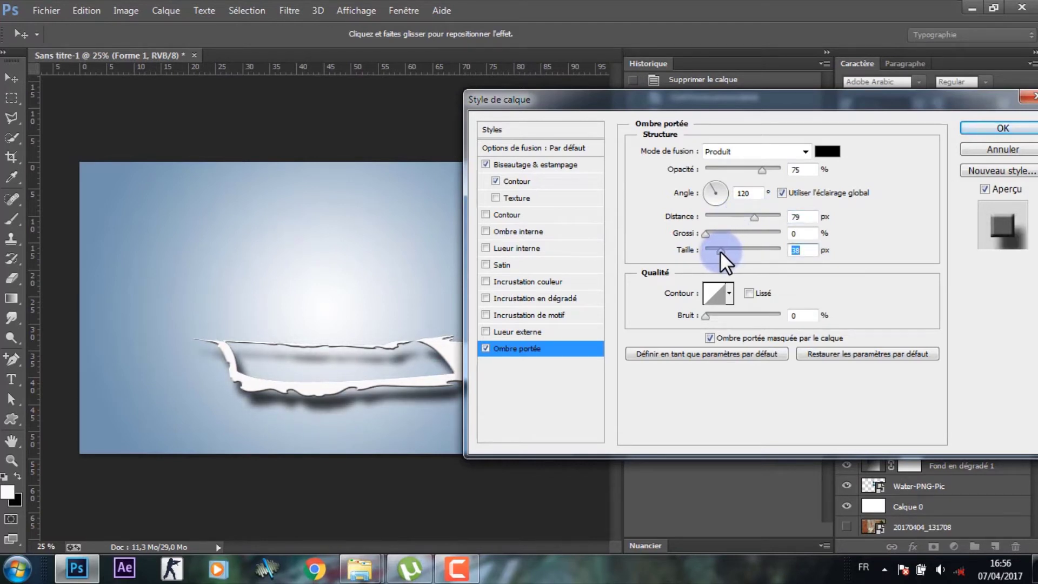
left_click(973, 126)
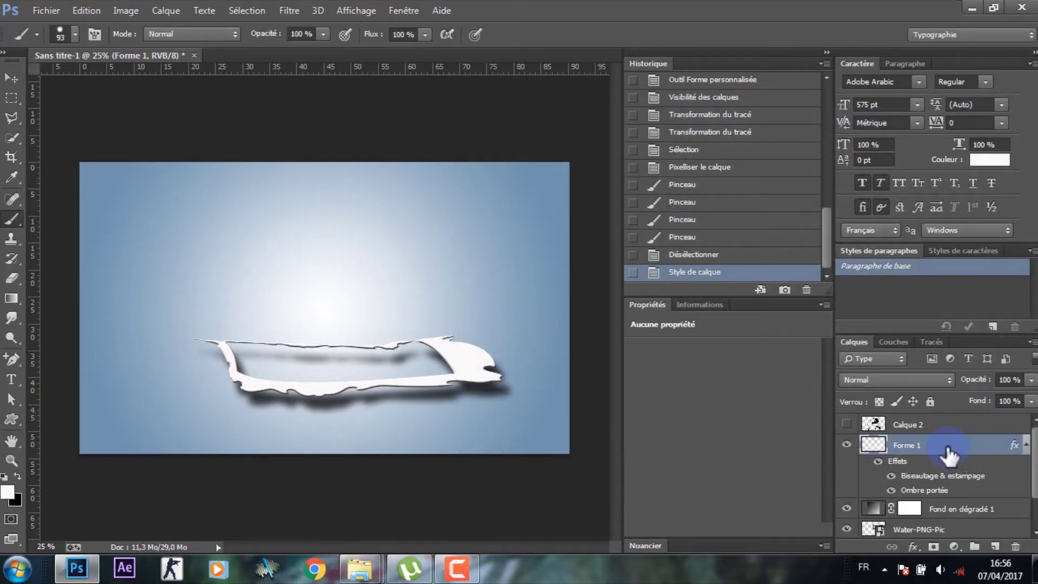
left_click(866, 425)
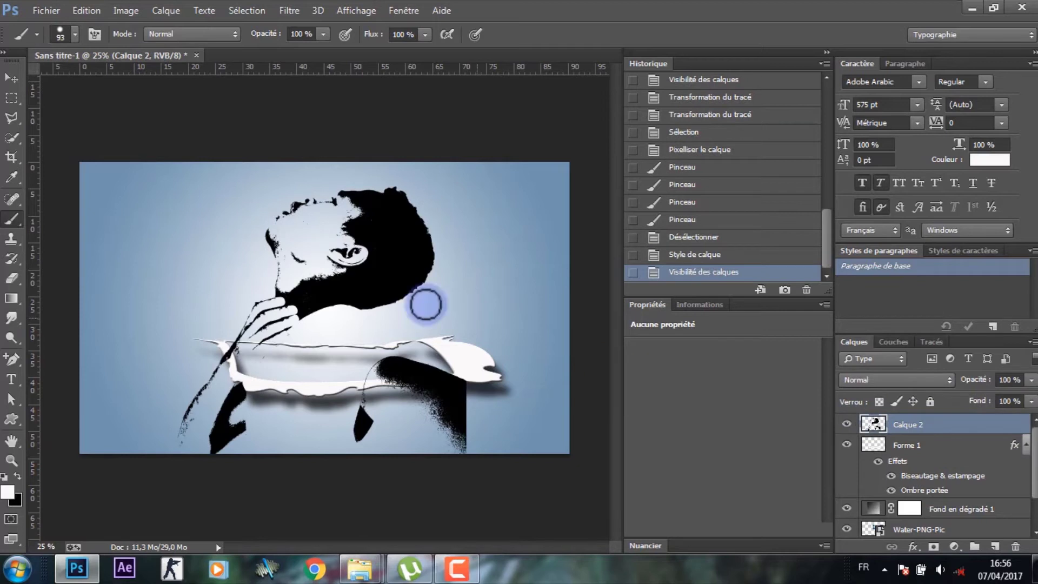
Move the Calque 2 silhouette up above the strip and clear the selection
left_click(926, 451)
left_click(873, 445, "ctrl")
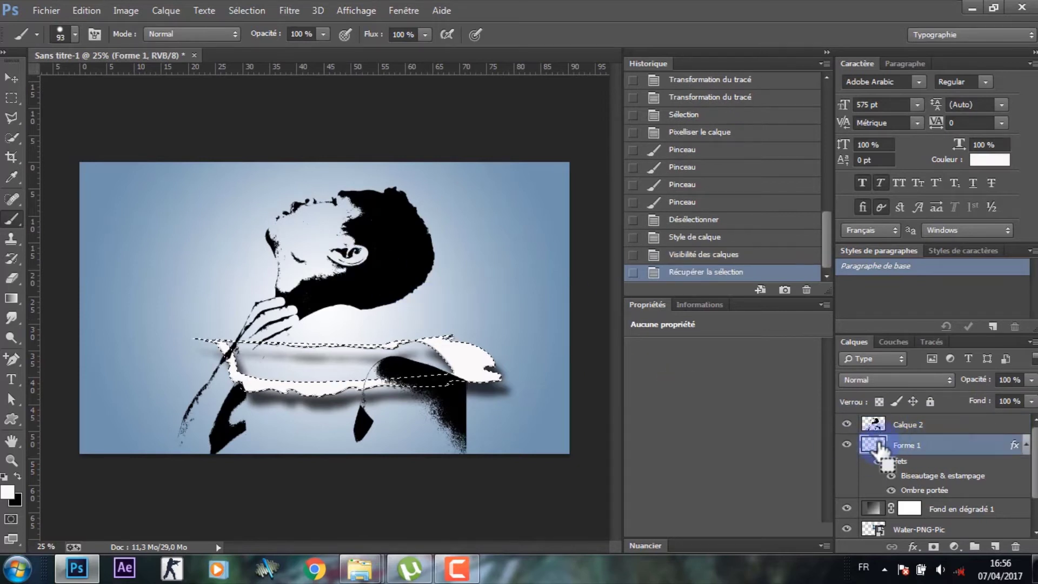
left_click(8, 70)
left_click_drag(368, 227, 371, 229)
key("ctrl+z")
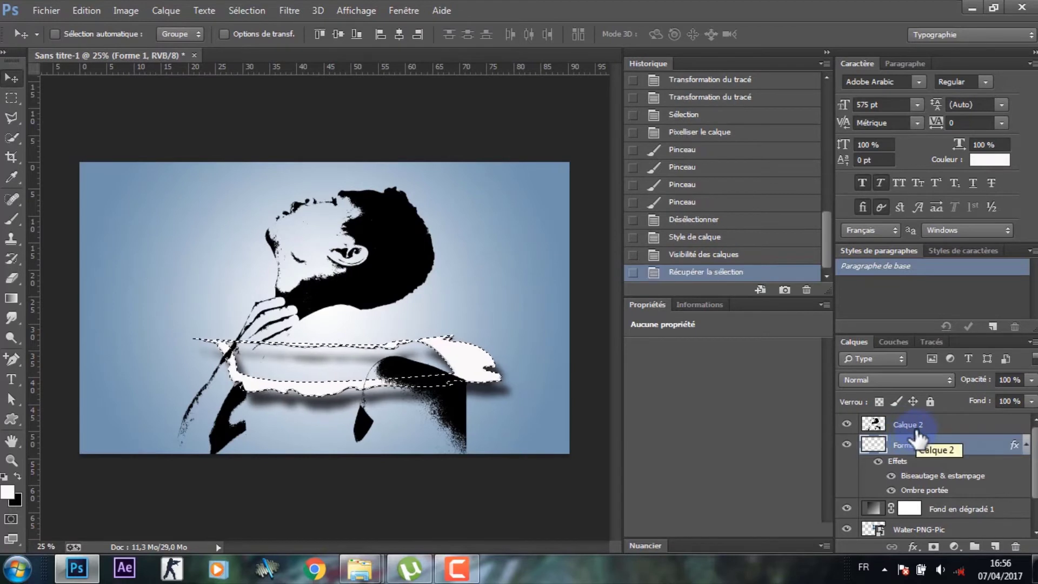
left_click(914, 425)
left_click_drag(362, 276, 357, 263)
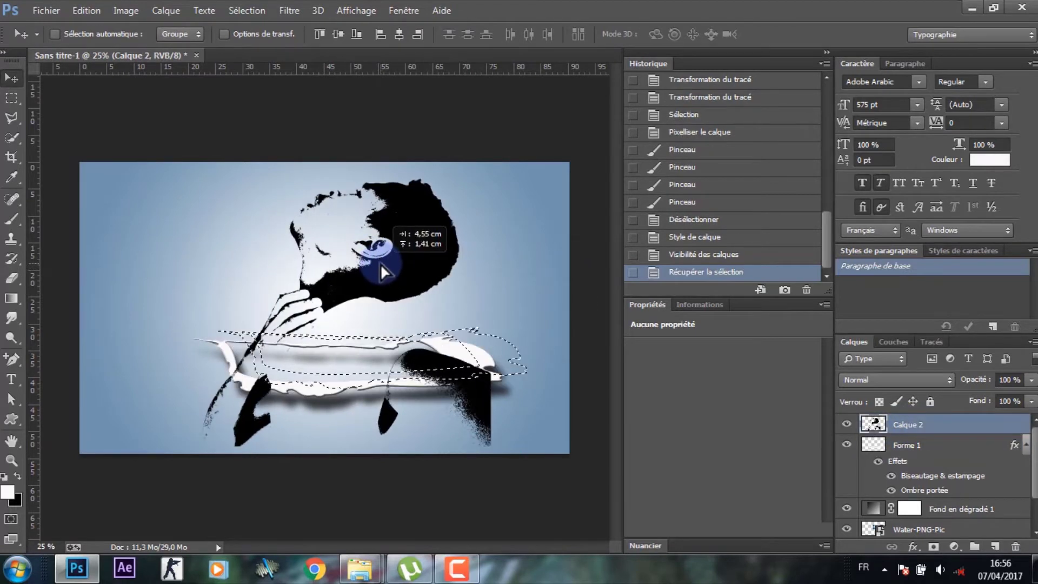
left_click_drag(356, 259, 372, 251)
key("ctrl+d")
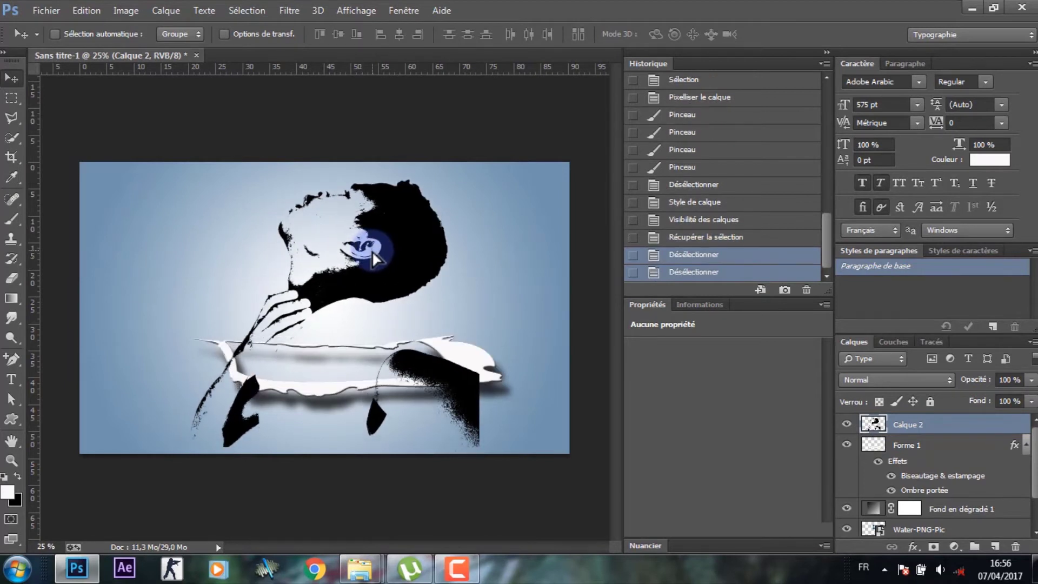
Scale the silhouette down to about 82%, reposition it, and commit the transform
key("ctrl+t")
left_click_drag(479, 179, 454, 202)
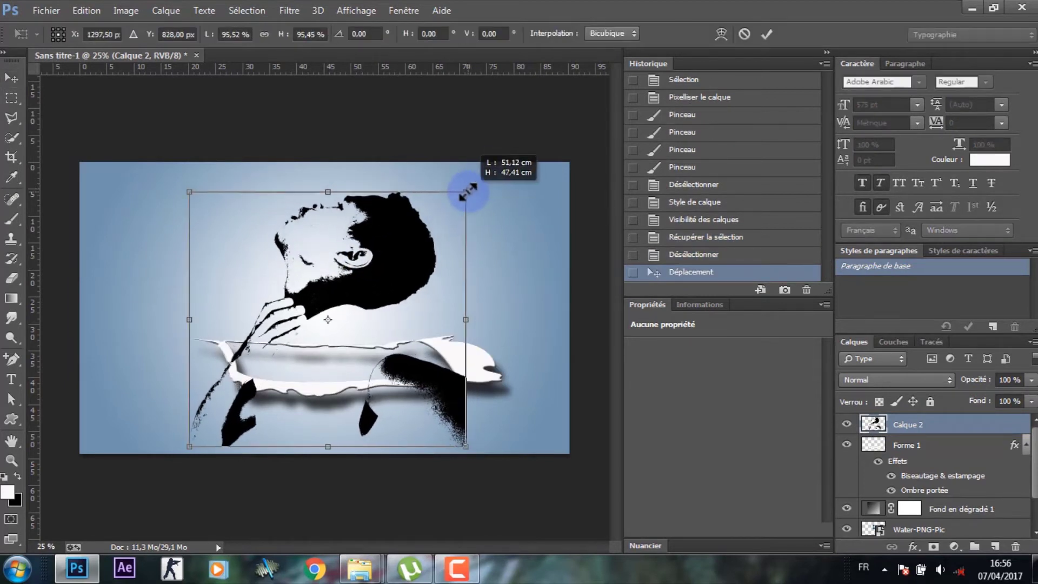
left_click_drag(324, 352, 334, 327)
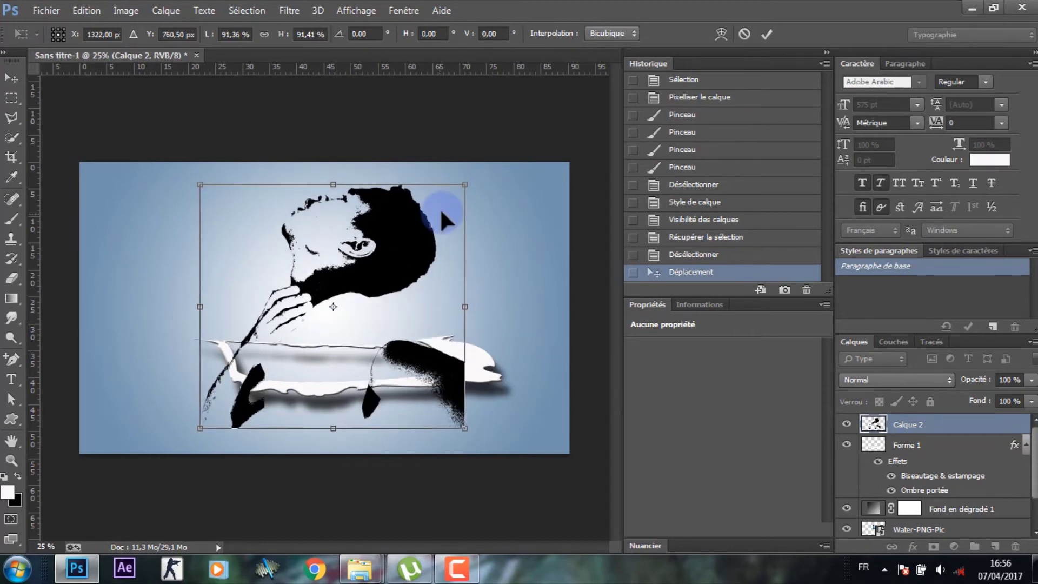
left_click_drag(457, 183, 435, 219)
left_click_drag(321, 366, 332, 356)
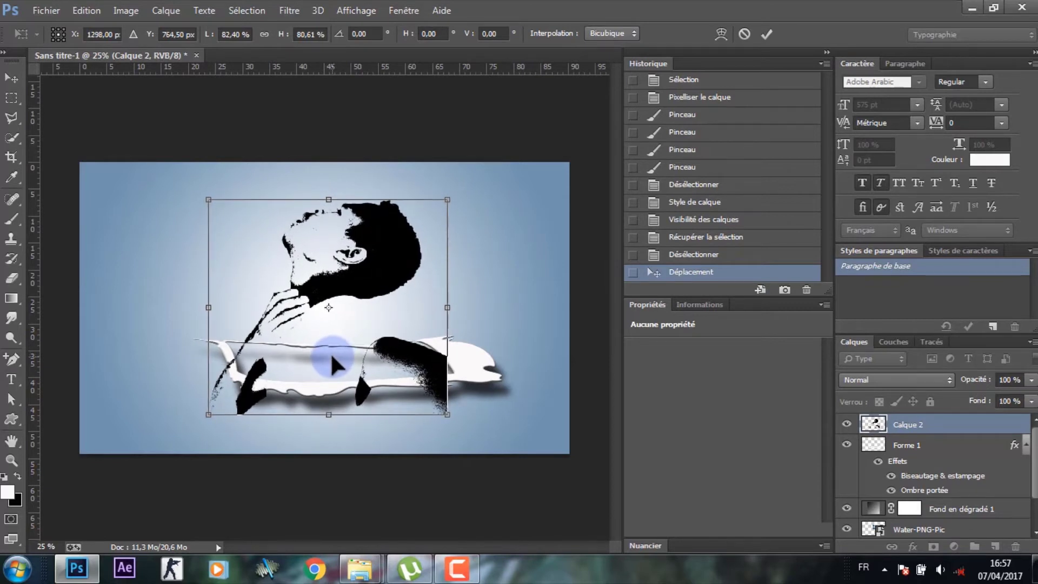
left_click(767, 35)
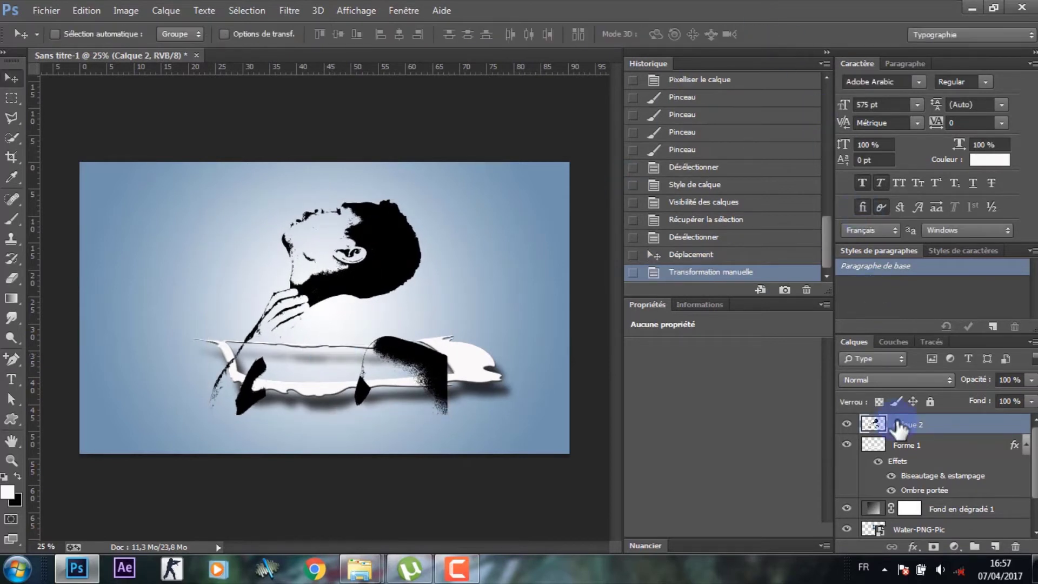
Load Forme 1's outline as a selection and erase silhouette parts inside and below it
left_click(917, 446)
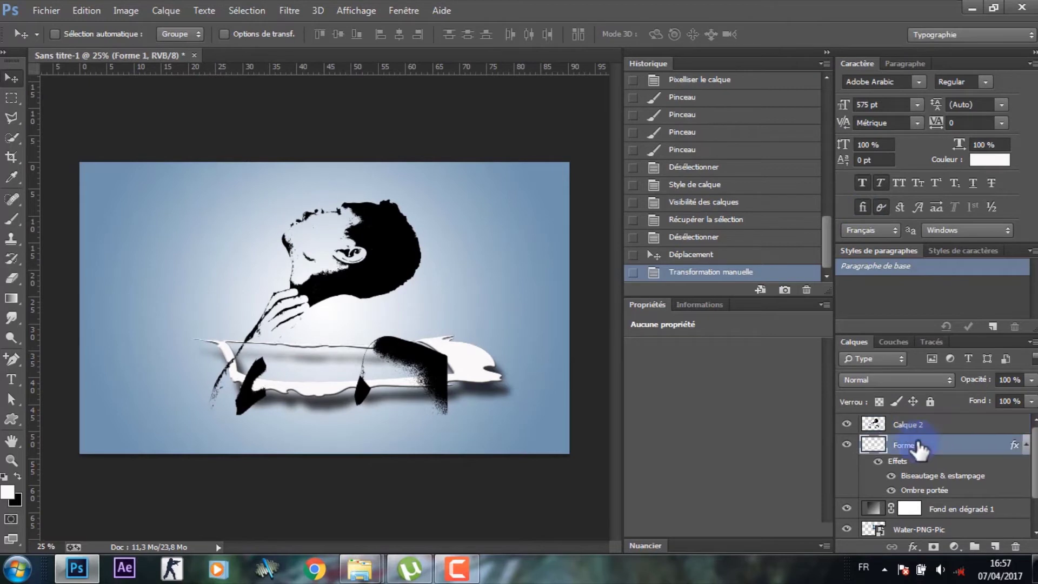
left_click(873, 446, "ctrl")
left_click(12, 277)
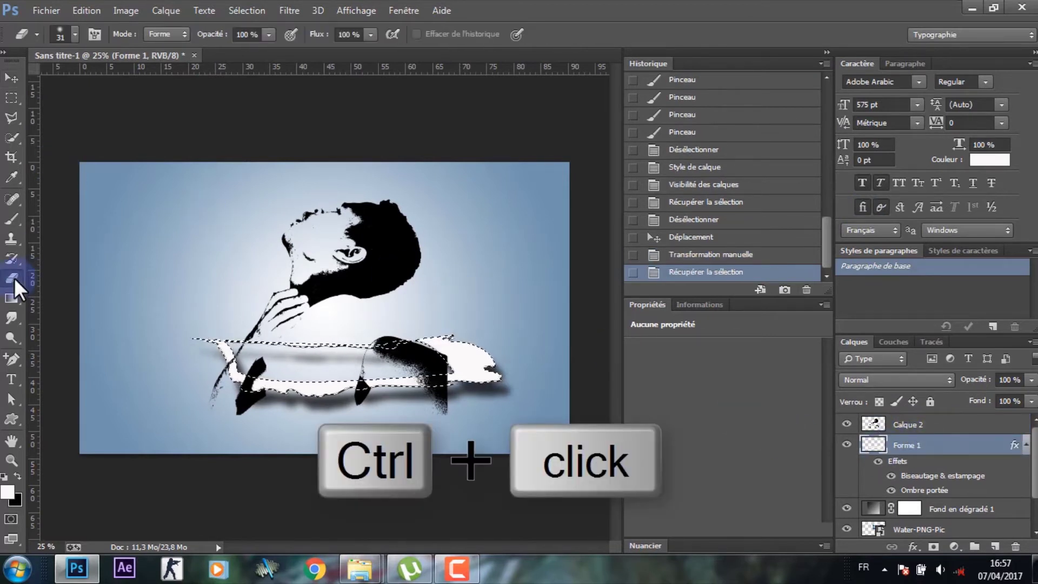
left_click(908, 426)
left_click_drag(459, 408, 432, 407)
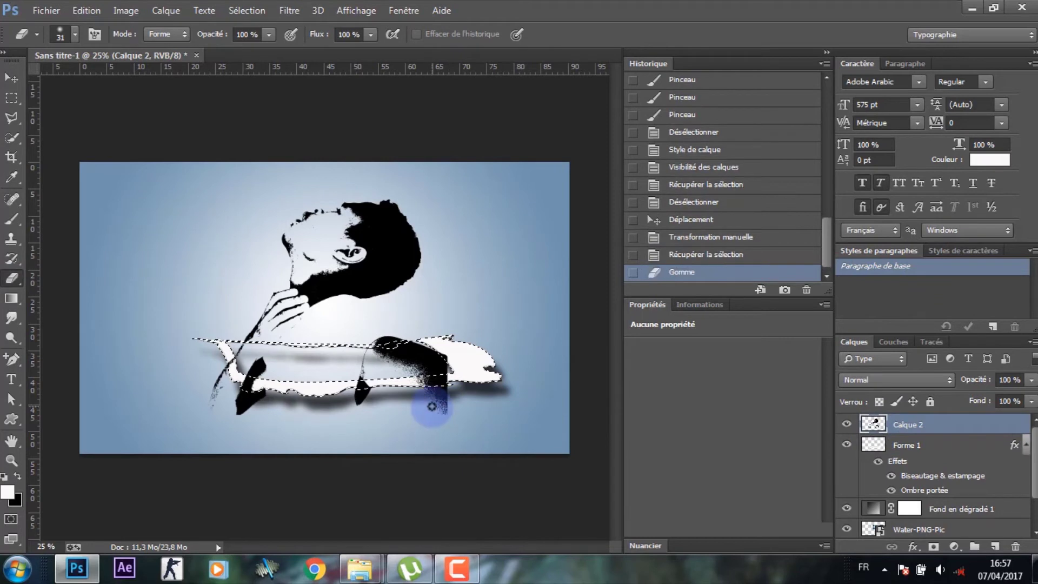
key("w")
right_click(167, 285)
left_click(203, 252)
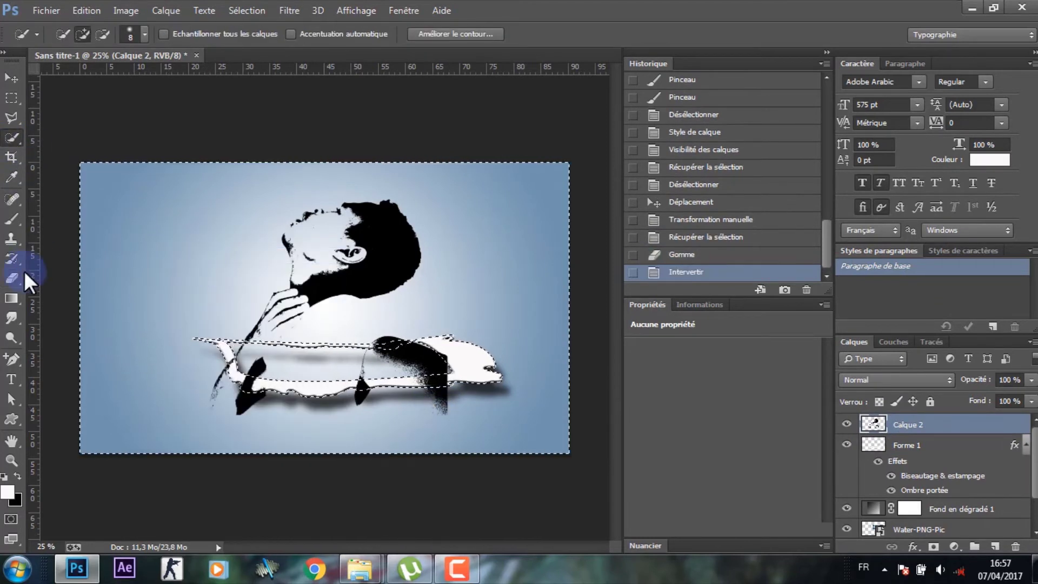
left_click(14, 277)
mouse_move(220, 372)
left_mouse_down()
mouse_move(224, 359)
mouse_move(221, 381)
left_mouse_up()
Enlarge the eraser to 89 and erase the dark drips below and right of the strip
left_click(75, 34)
left_click_drag(91, 69, 105, 69)
left_click(269, 400)
left_click_drag(270, 400, 262, 417)
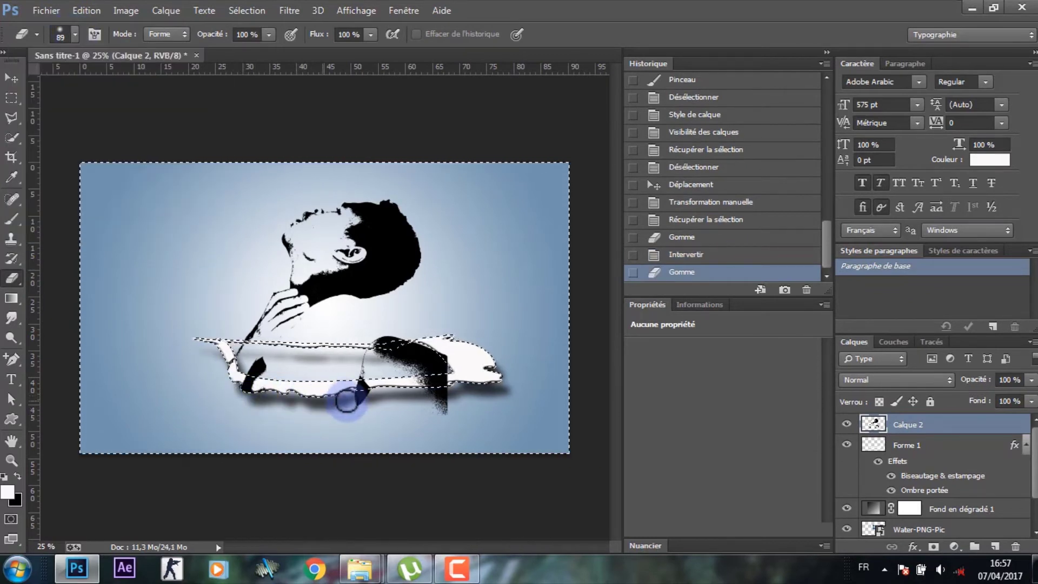
left_click_drag(368, 414, 432, 420)
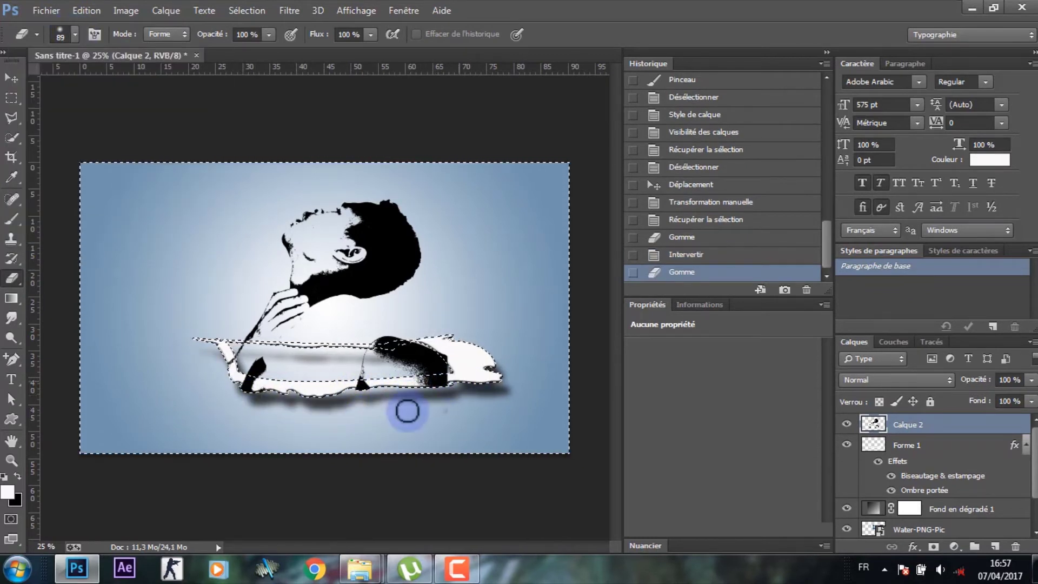
mouse_move(479, 375)
left_mouse_down()
mouse_move(465, 322)
mouse_move(371, 336)
mouse_move(452, 342)
mouse_move(452, 329)
left_mouse_up()
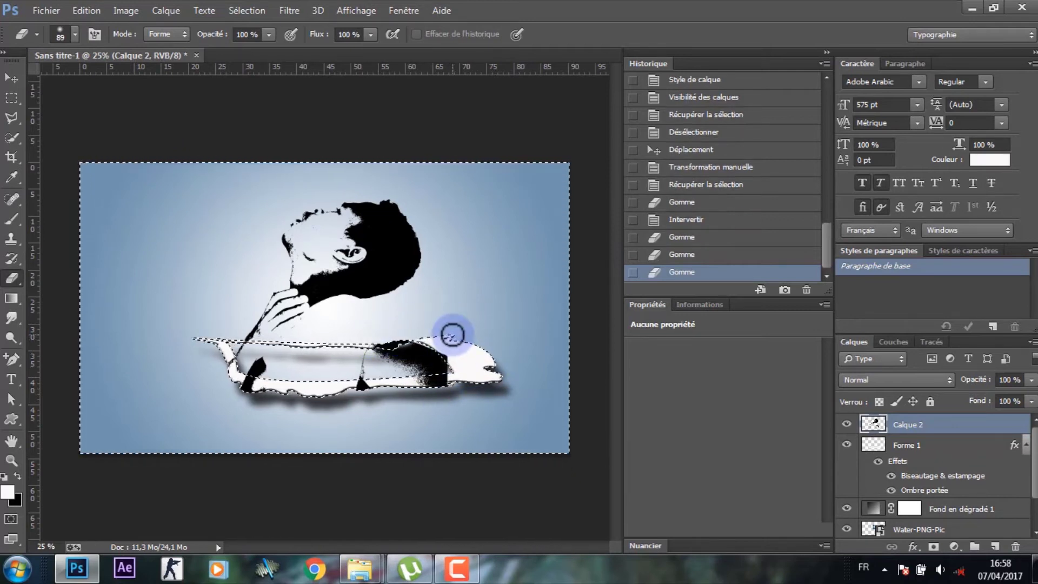
left_click(727, 255)
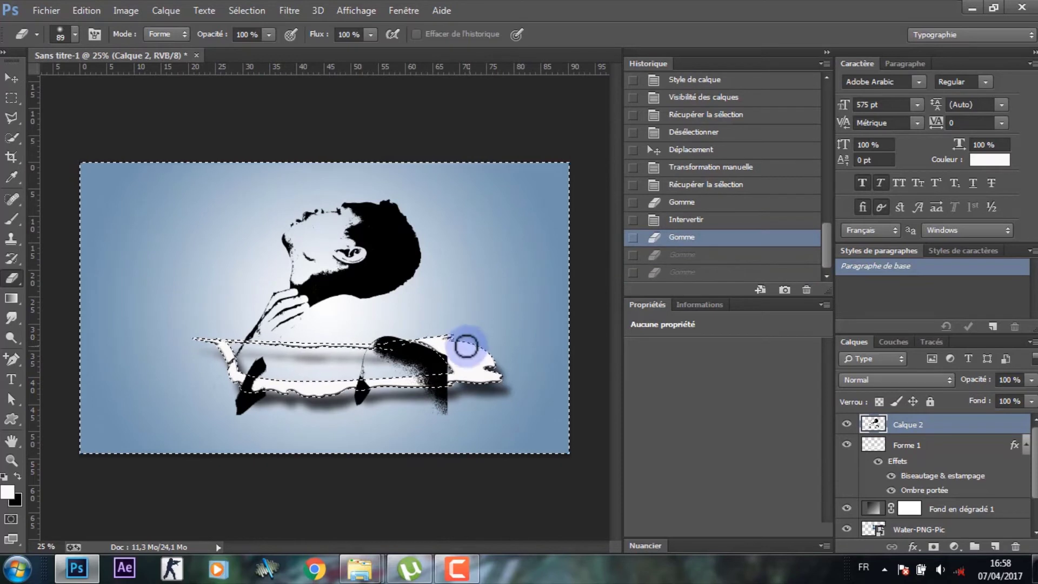
left_click(456, 358)
mouse_move(455, 358)
left_mouse_down()
mouse_move(436, 390)
mouse_move(243, 410)
mouse_move(232, 398)
left_mouse_up()
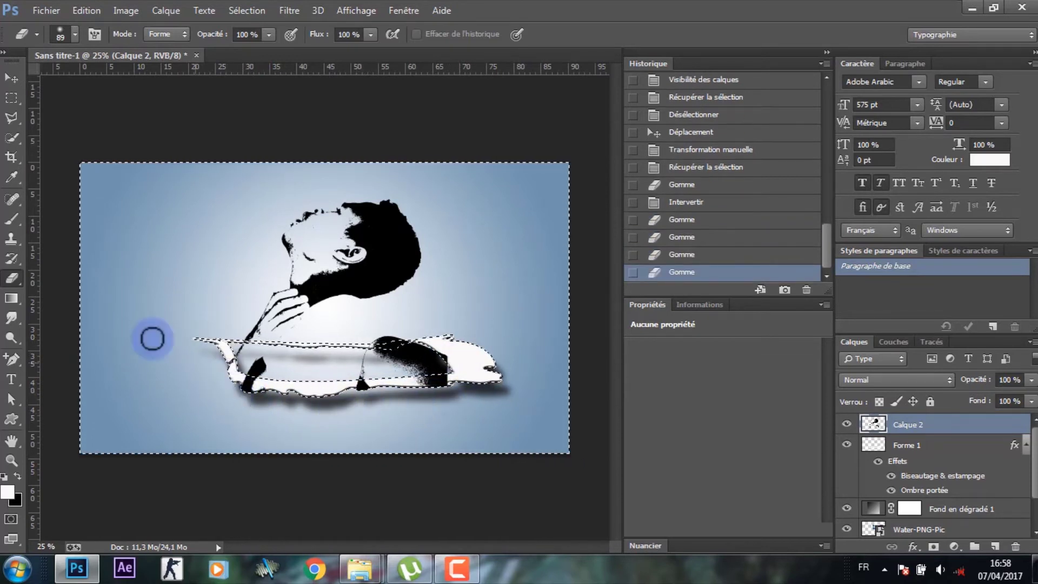
Invert the selection again, erase remaining dark spots near the bottom, and deselect
left_click(14, 135)
right_click(162, 228)
left_click(227, 256)
left_click(11, 279)
mouse_move(192, 394)
left_mouse_down()
mouse_move(230, 380)
mouse_move(347, 382)
mouse_move(225, 359)
mouse_move(217, 340)
mouse_move(417, 383)
mouse_move(441, 358)
mouse_move(464, 371)
mouse_move(309, 391)
mouse_move(398, 361)
left_mouse_up()
key("ctrl+d")
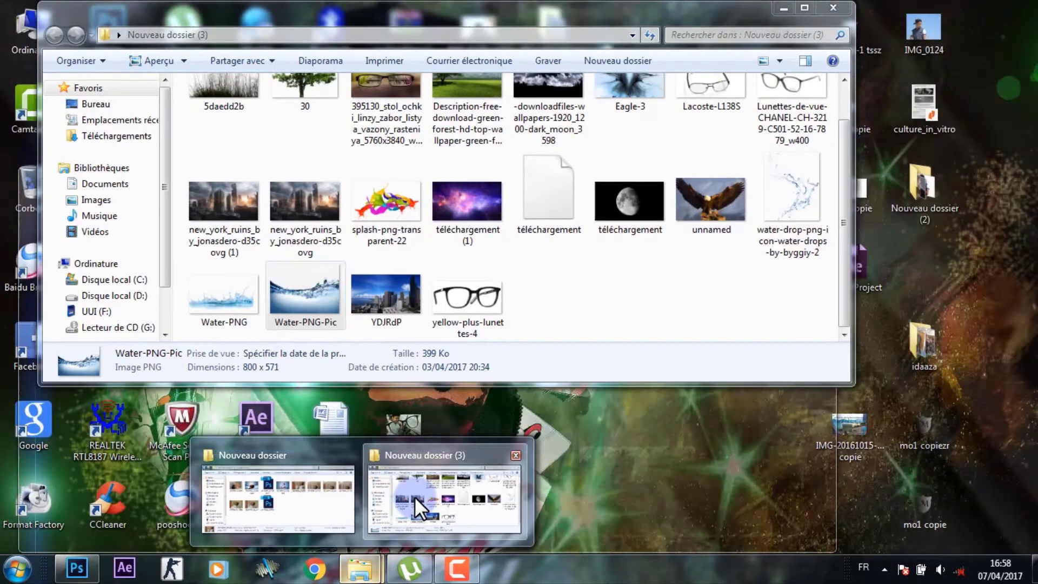
mouse_move(360, 569)
left_click(414, 496)
Place the galaxy image, clip it to Calque 2, and add an empty layer beneath the silhouette
mouse_move(483, 199)
left_mouse_down()
mouse_move(424, 479)
mouse_move(77, 567)
mouse_move(261, 336)
mouse_move(529, 177)
mouse_move(522, 196)
left_mouse_up()
left_click_drag(397, 297, 419, 285)
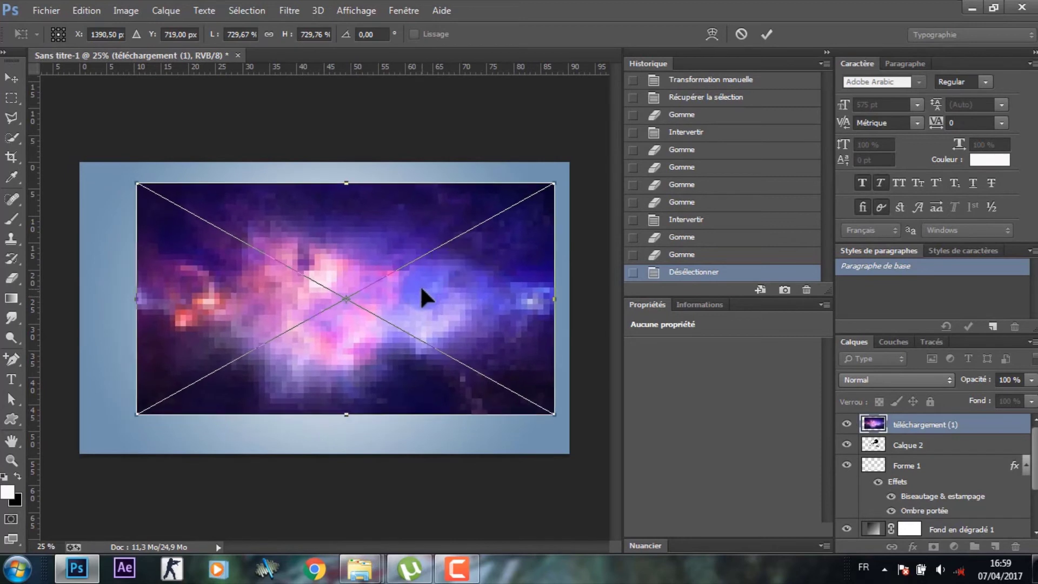
left_click(762, 35)
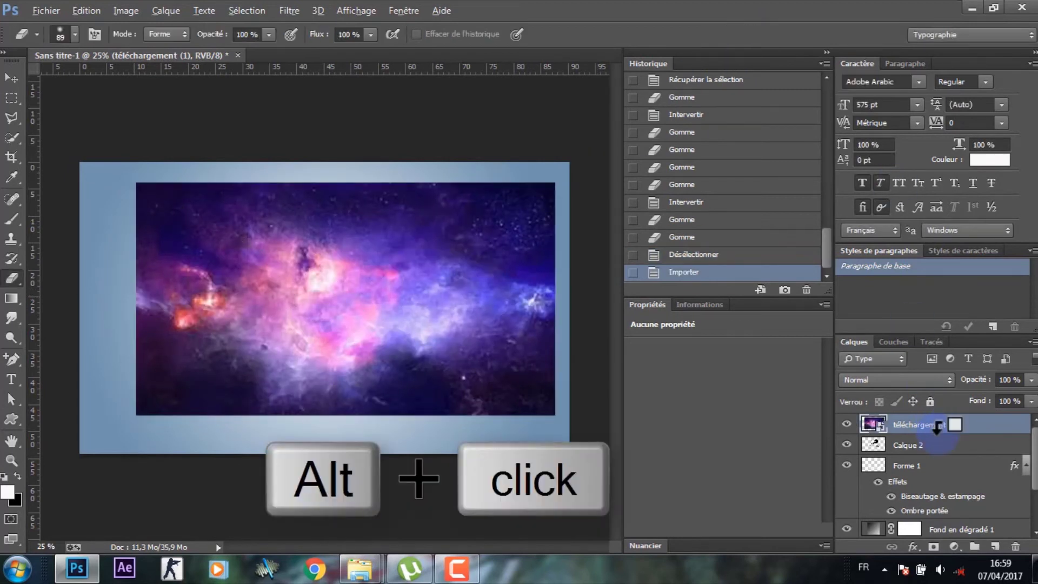
left_click(937, 433, "alt")
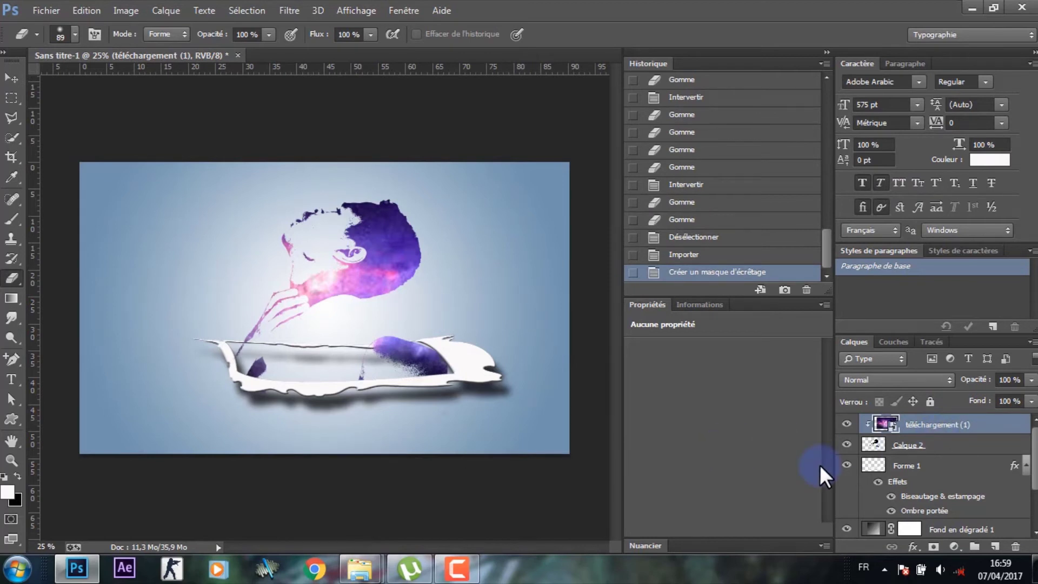
left_click(996, 547)
left_click_drag(929, 433, 926, 481)
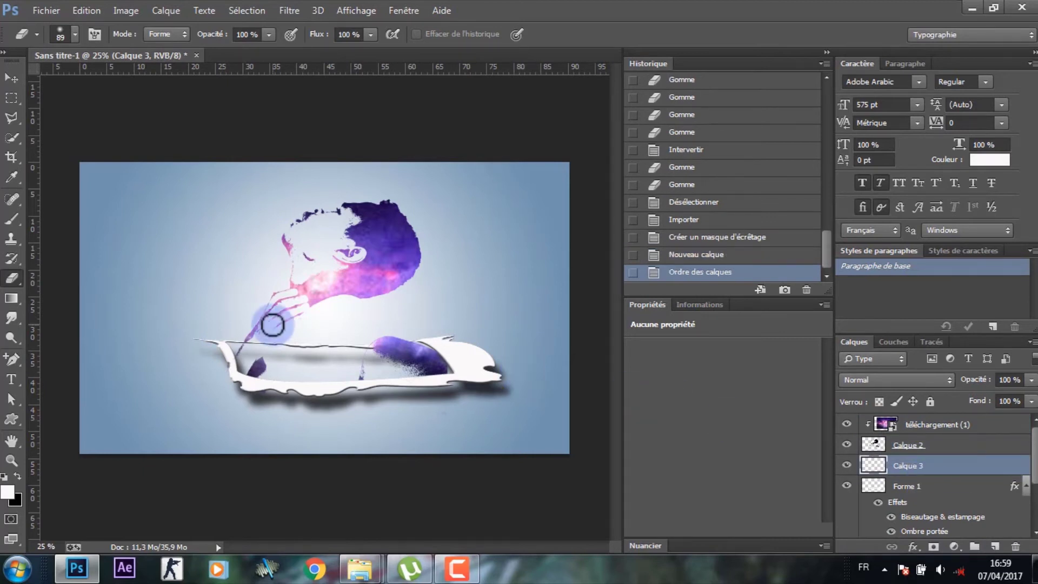
Hide the silhouette, select the strip layer, deselect, and zoom in on the strip
left_click(12, 139)
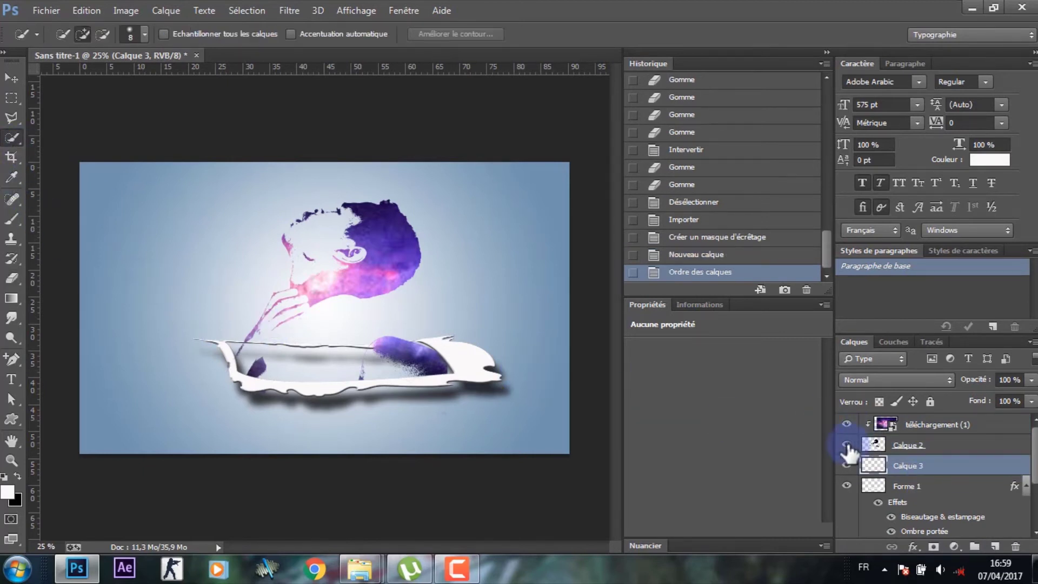
left_click(848, 445)
left_click(378, 378)
key("ctrl+d")
key("ctrl+plus")
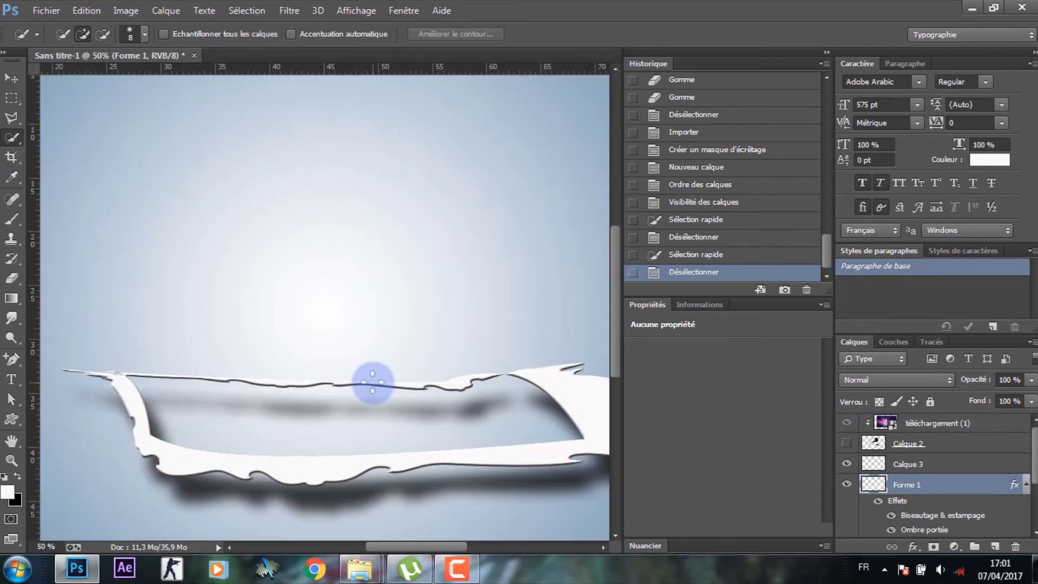
Trace the strip's inner area with a polygonal lasso selection and make Calque 3 active
left_click(13, 117)
left_click(142, 416)
left_click(146, 437)
left_click(162, 451)
left_click(595, 444)
left_click(541, 373)
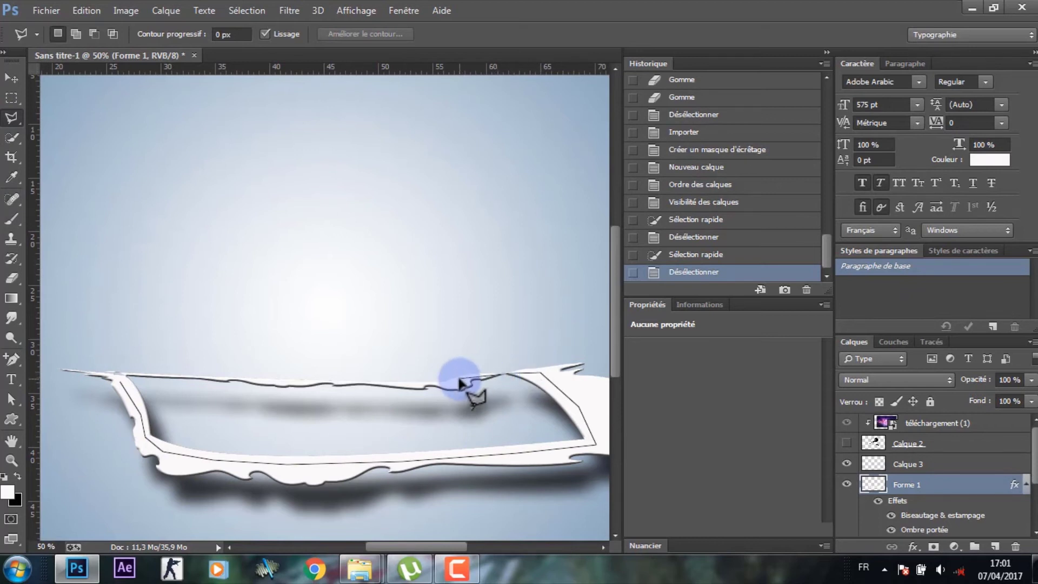
left_click(433, 386)
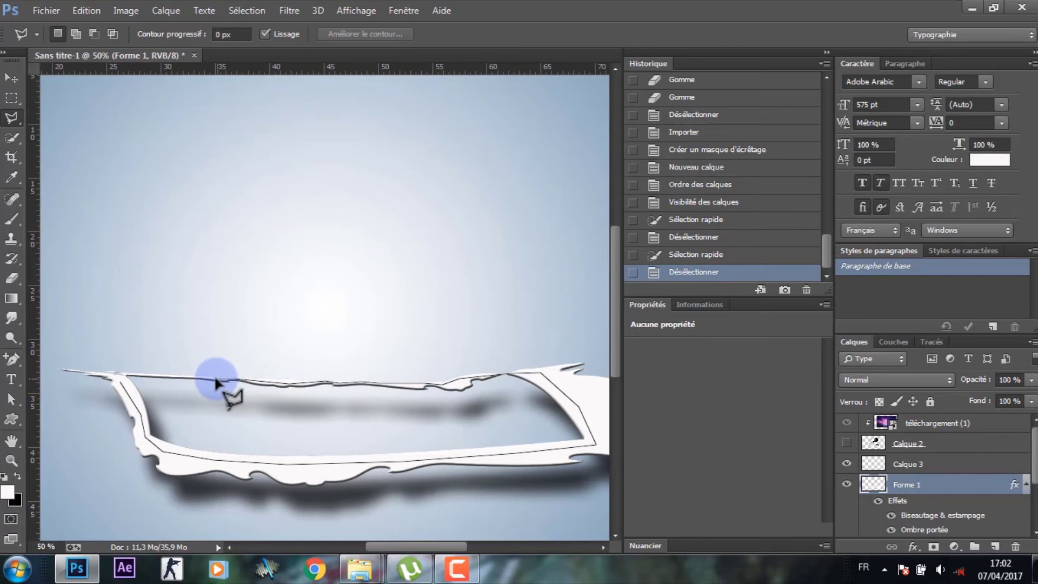
left_click(116, 371)
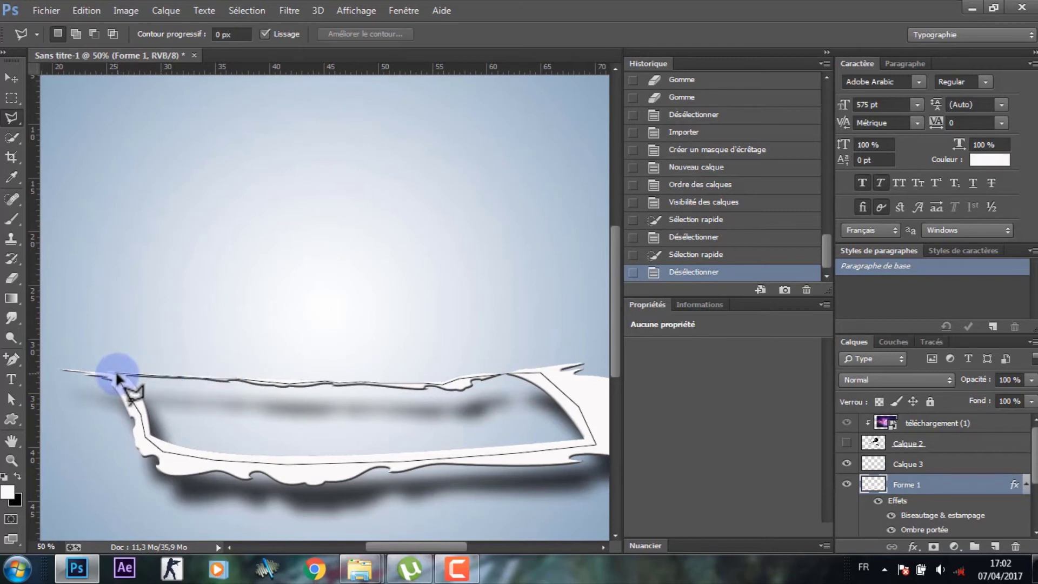
left_click(119, 376)
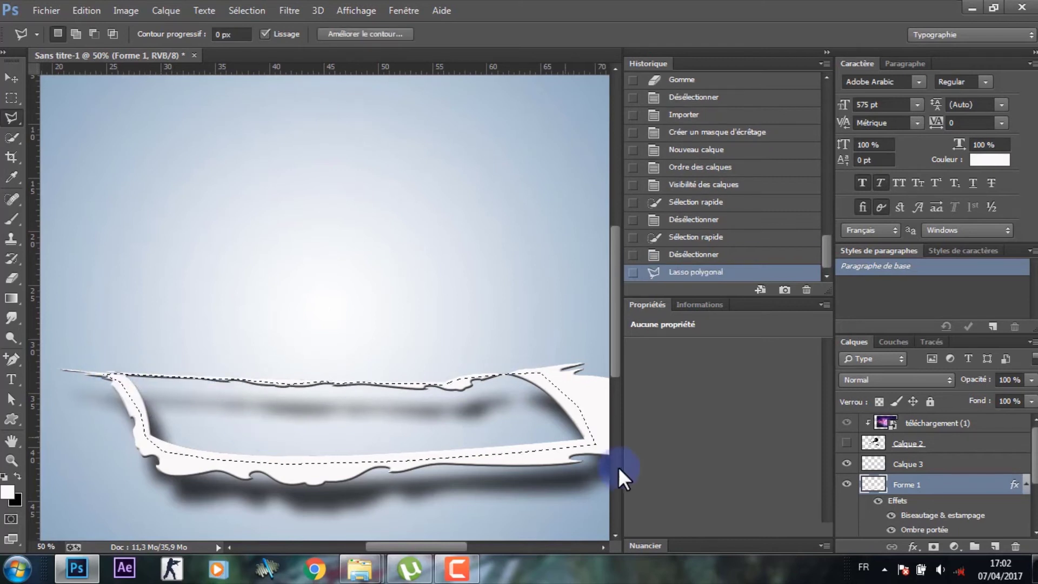
left_click(908, 466)
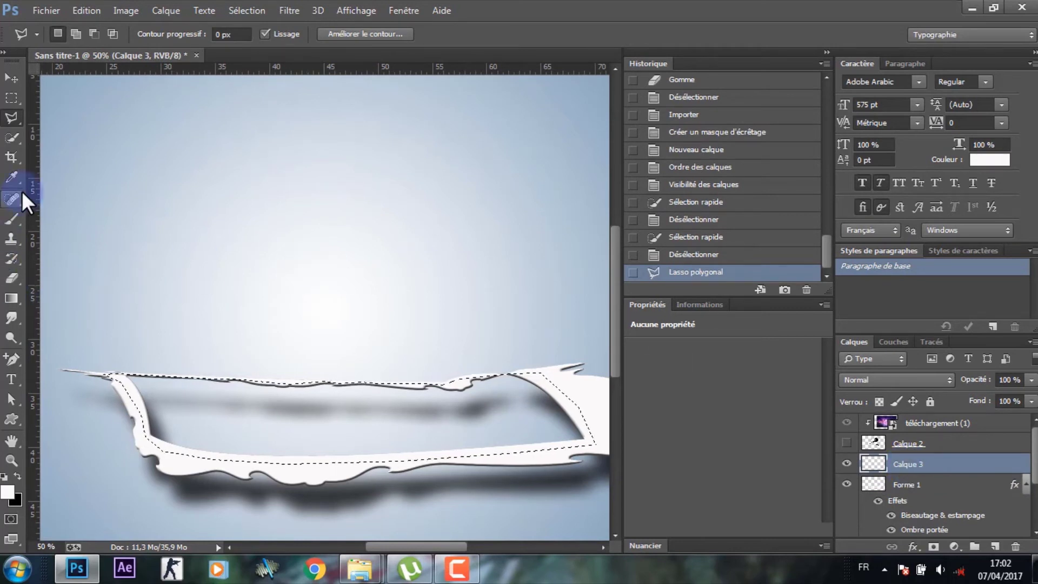
left_click(15, 215)
Pick a purple foreground colour, undoing stray white and wrong-layer strokes
left_click_drag(211, 400, 162, 408)
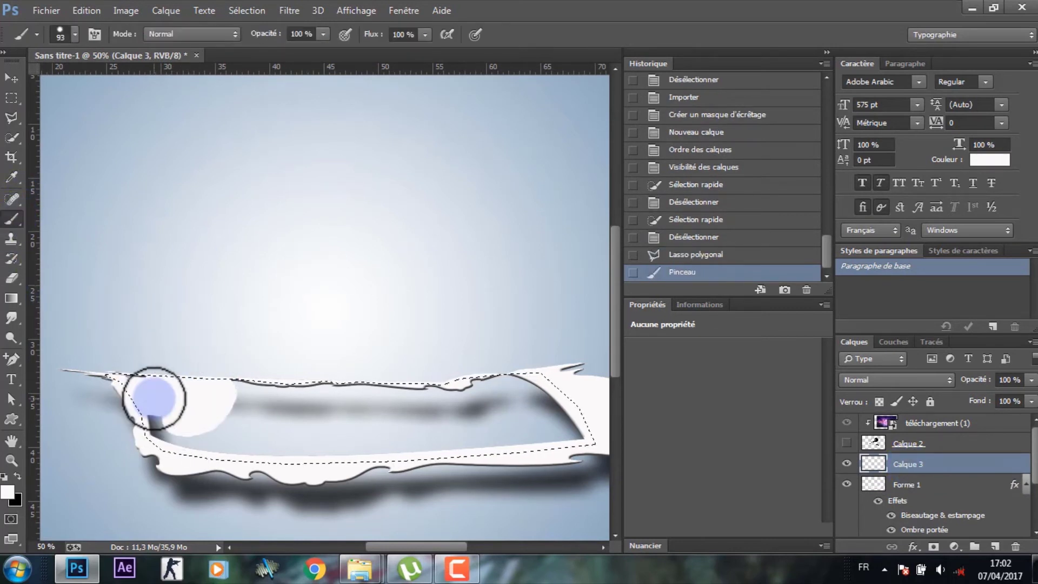
left_click(697, 255)
left_click(7, 493)
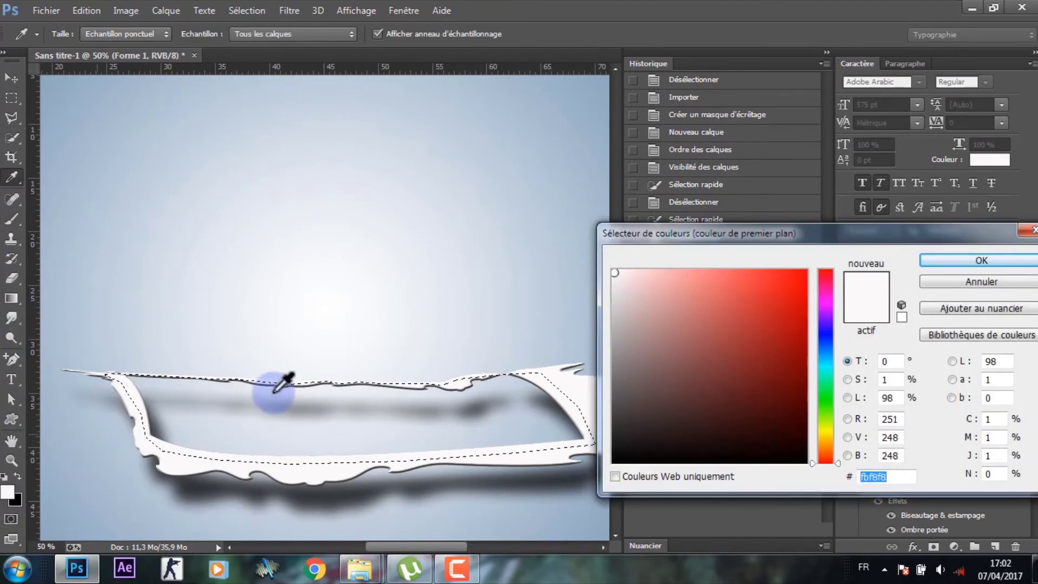
left_click(784, 311)
left_click(938, 261)
left_click_drag(454, 400, 169, 397)
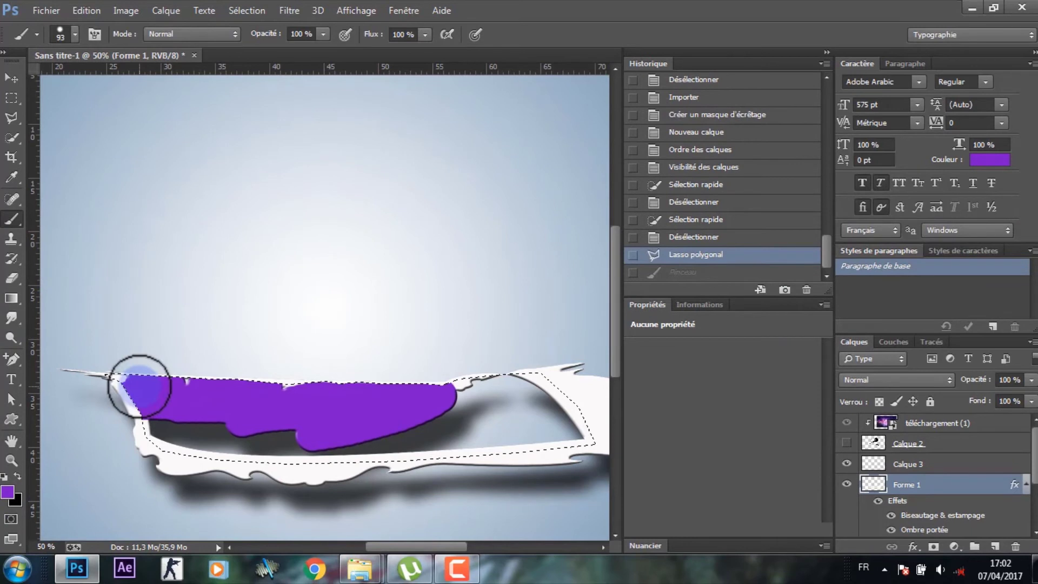
left_click(706, 255)
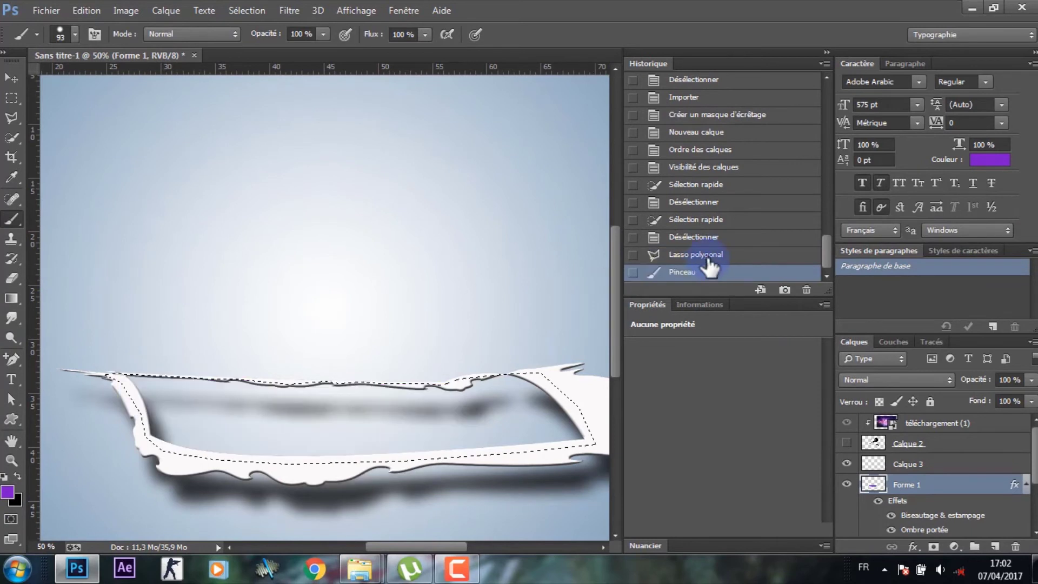
Paint the strip's interior solid purple on Calque 3, zoom out, and deselect
left_click(929, 466)
mouse_move(567, 411)
left_mouse_down()
mouse_move(539, 399)
mouse_move(97, 371)
mouse_move(151, 429)
mouse_move(387, 470)
mouse_move(538, 441)
mouse_move(303, 401)
mouse_move(354, 415)
left_mouse_up()
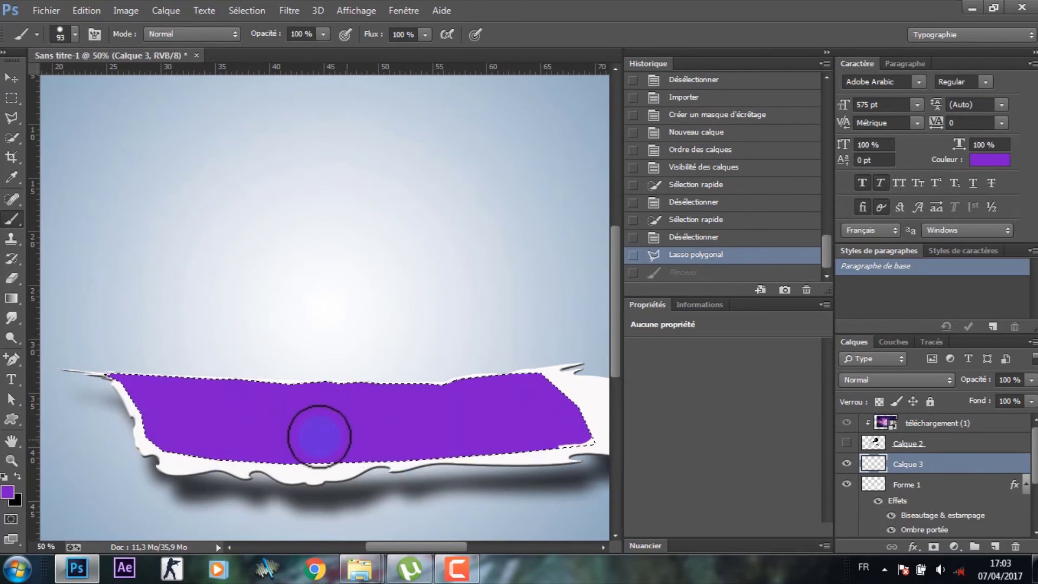
left_click_drag(454, 386, 128, 389)
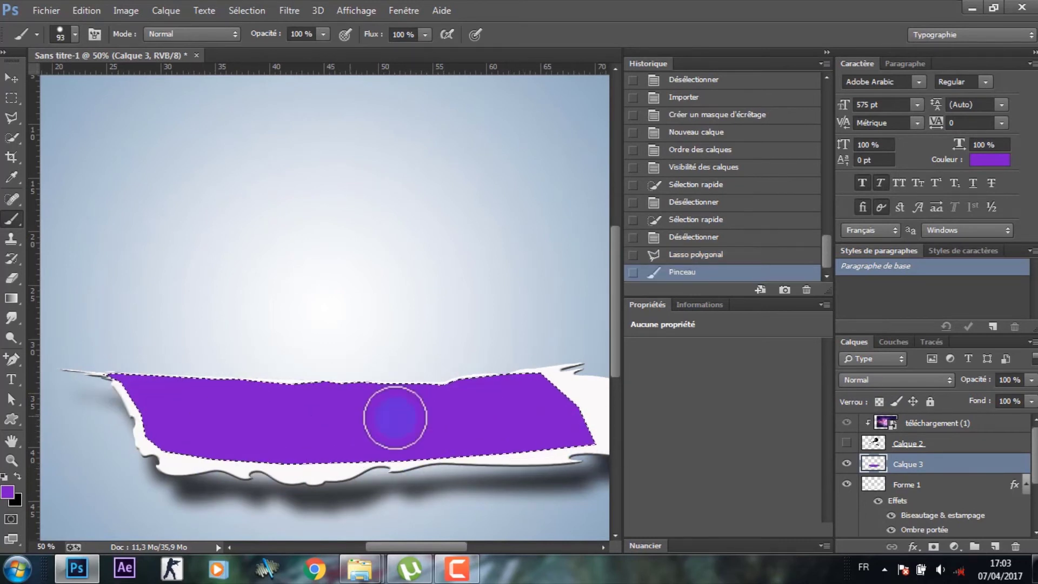
key("ctrl+minus")
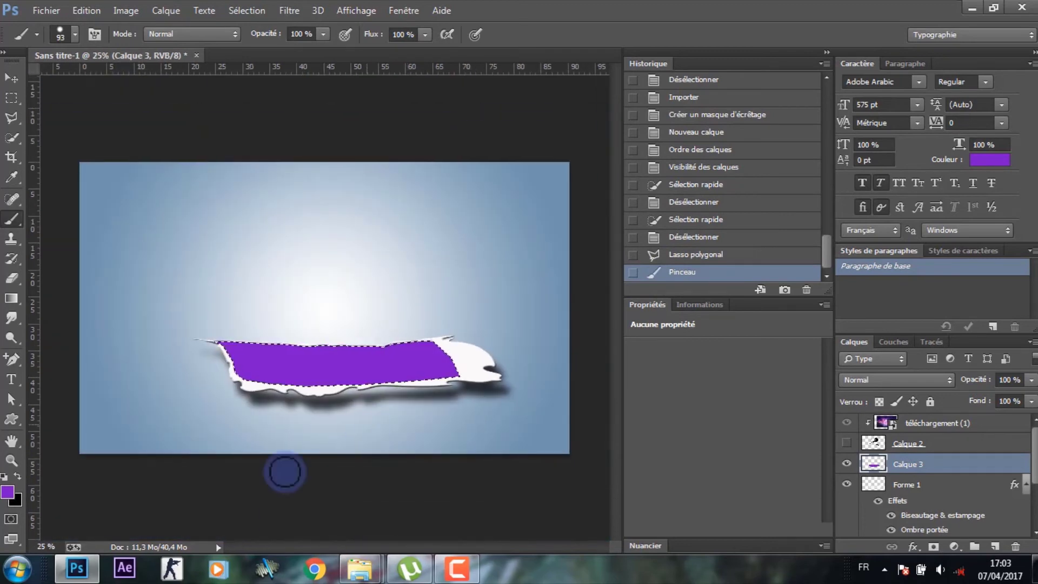
key("ctrl+d")
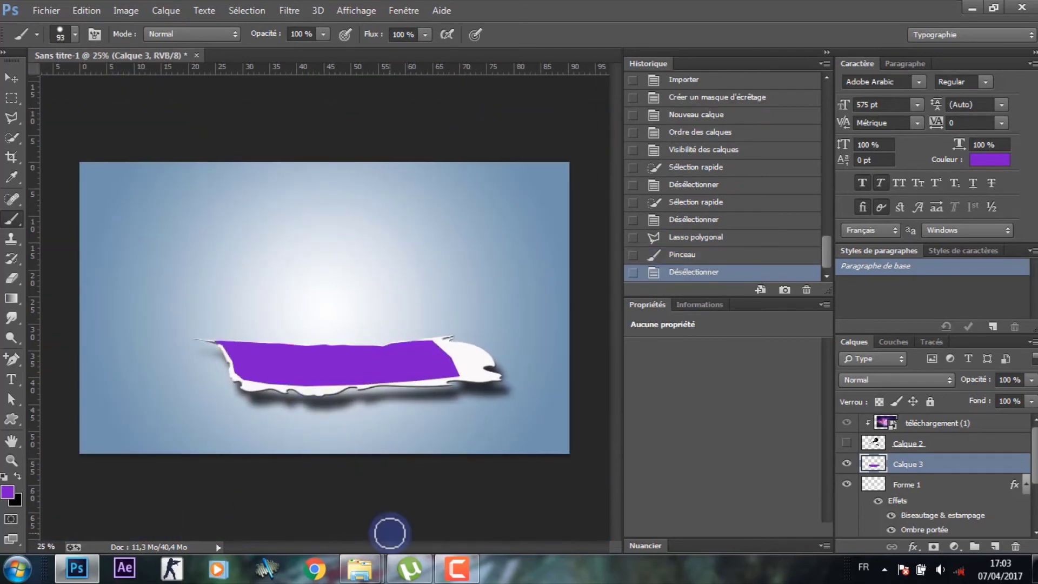
left_click_drag(502, 183, 103, 547)
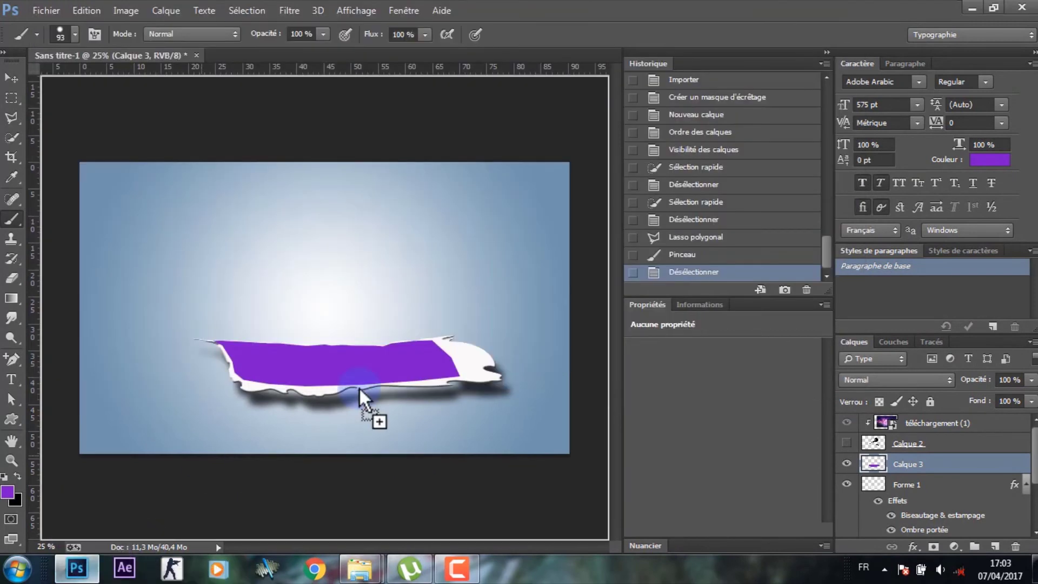
Place the enlarged galaxy image over the strip, clip it to Calque 3, and move Forme 1 above
left_click_drag(103, 547, 359, 395)
left_click_drag(355, 291, 479, 222)
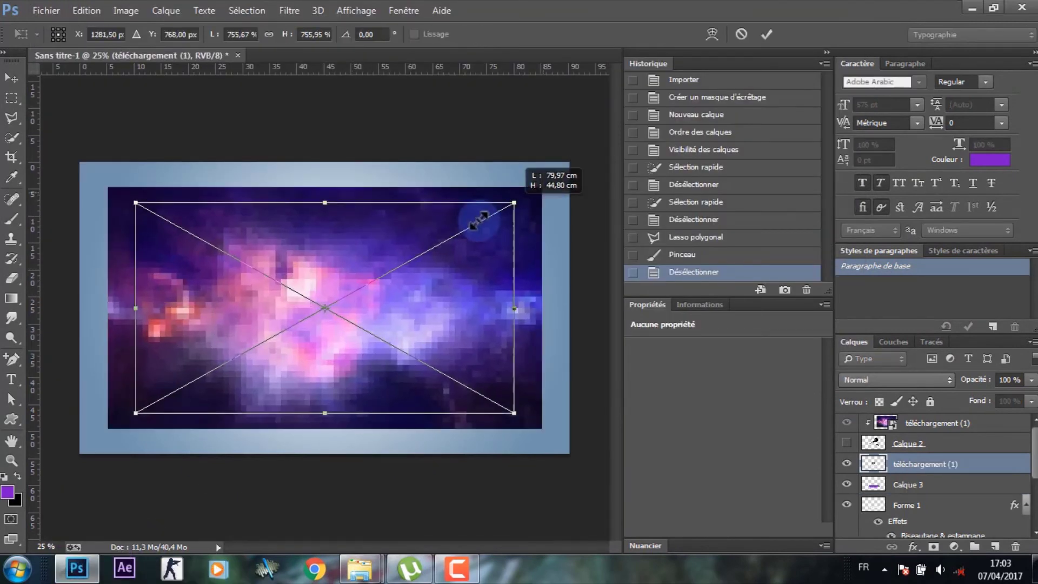
left_click_drag(423, 296, 447, 335)
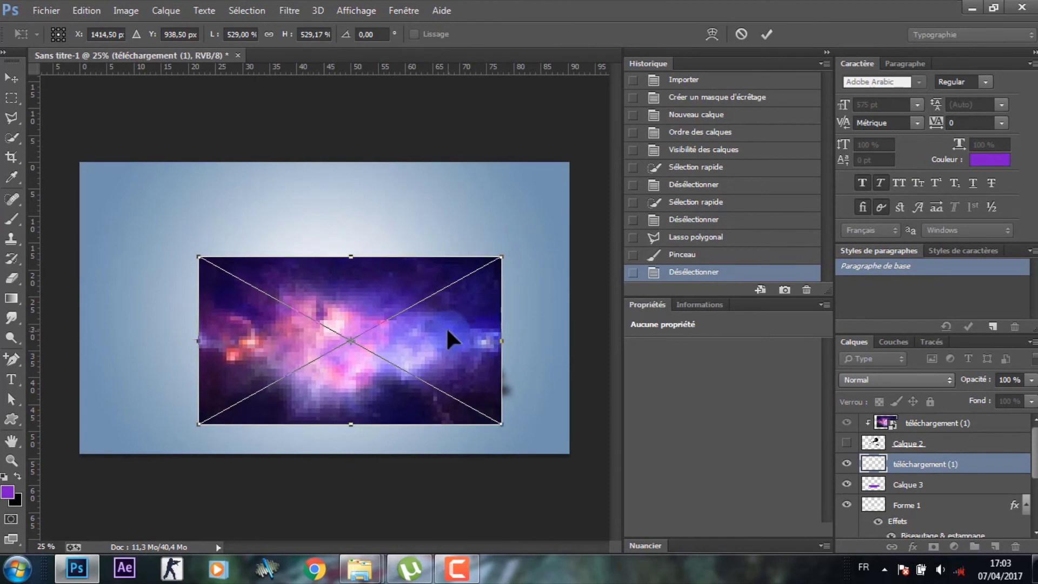
key("Return")
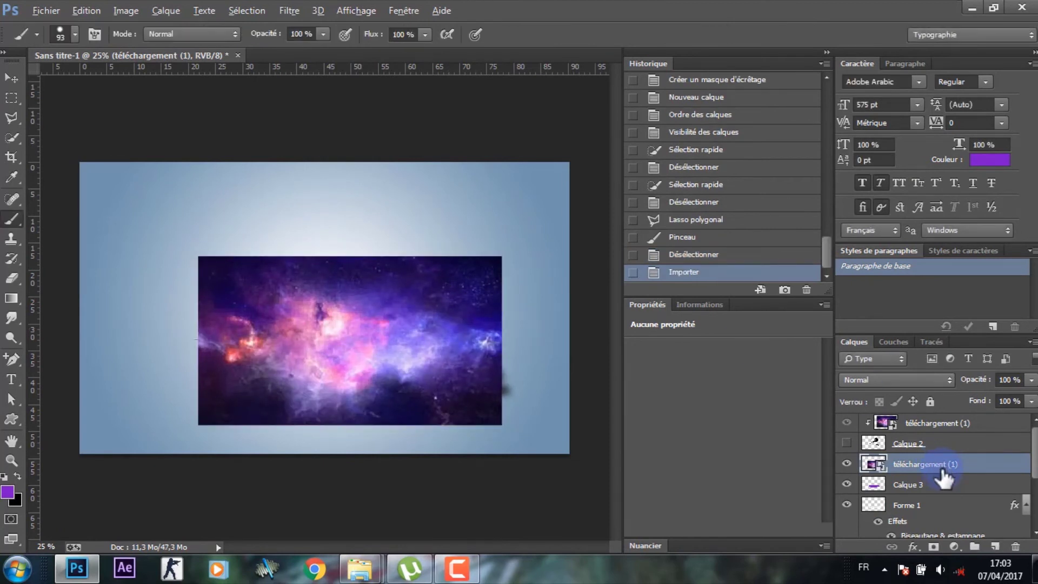
left_click(941, 470, "alt")
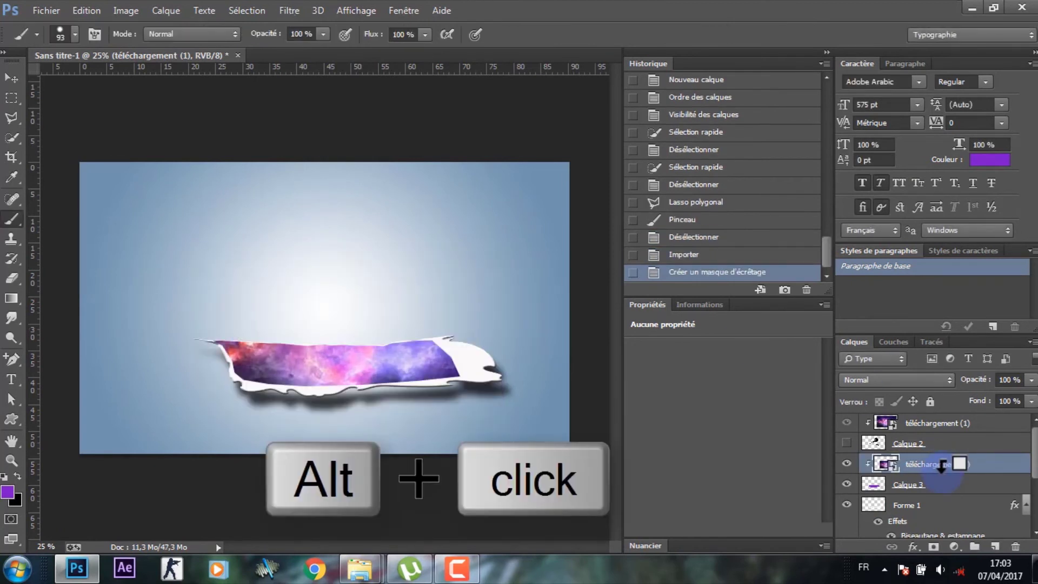
left_click_drag(938, 506, 931, 453)
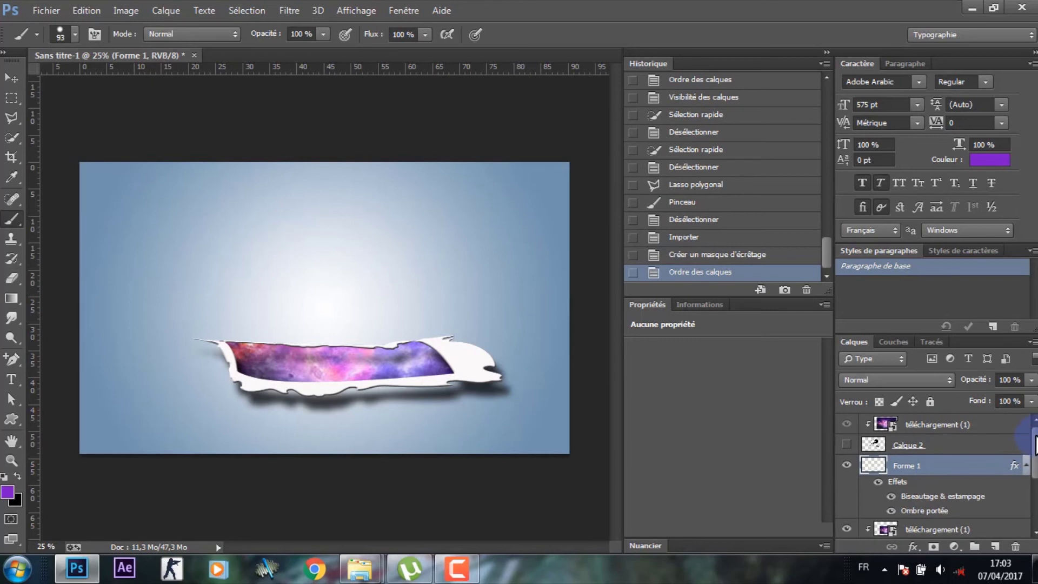
left_click(847, 444)
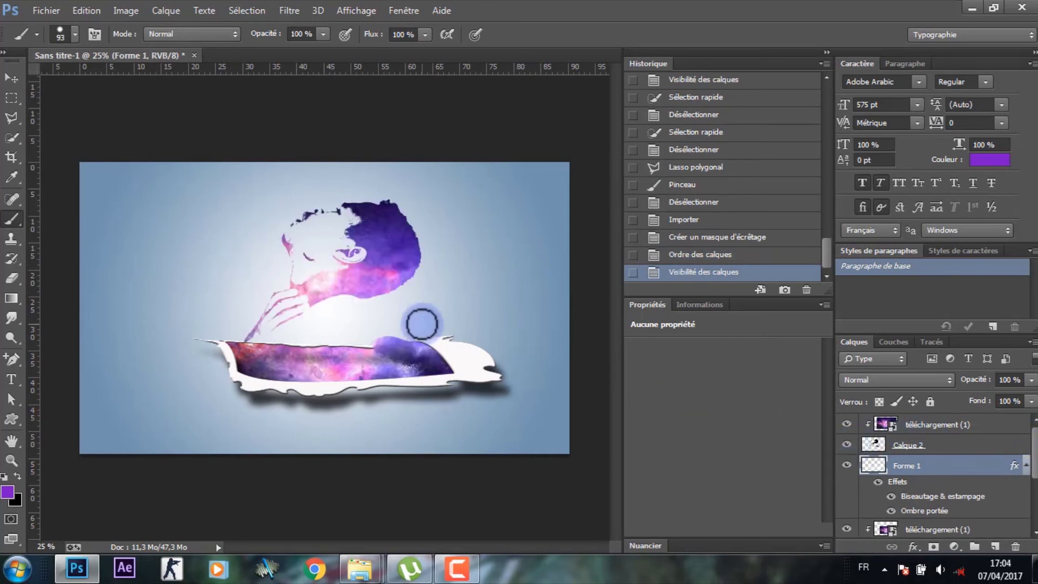
Shift the strip's galaxy texture to a new position with the Move tool
left_click_drag(1034, 454, 1035, 486)
left_click(993, 494)
left_click(11, 77)
mouse_move(325, 364)
left_mouse_down()
mouse_move(304, 349)
mouse_move(346, 377)
left_mouse_up()
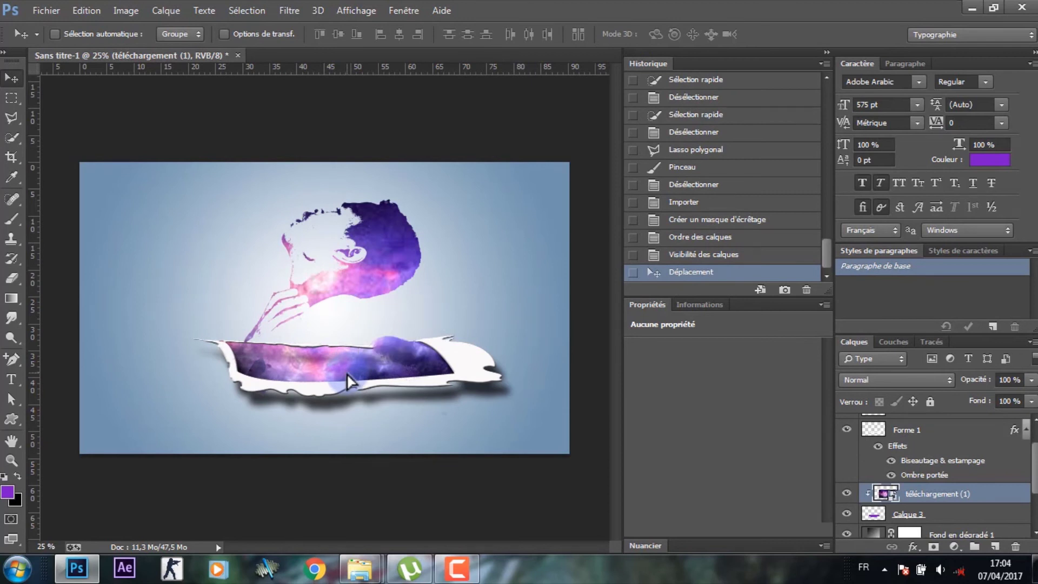
Move the galaxy-filled Calque 2 silhouette slightly up and left
mouse_move(1032, 452)
left_mouse_down()
mouse_move(1032, 484)
mouse_move(1030, 431)
left_mouse_up()
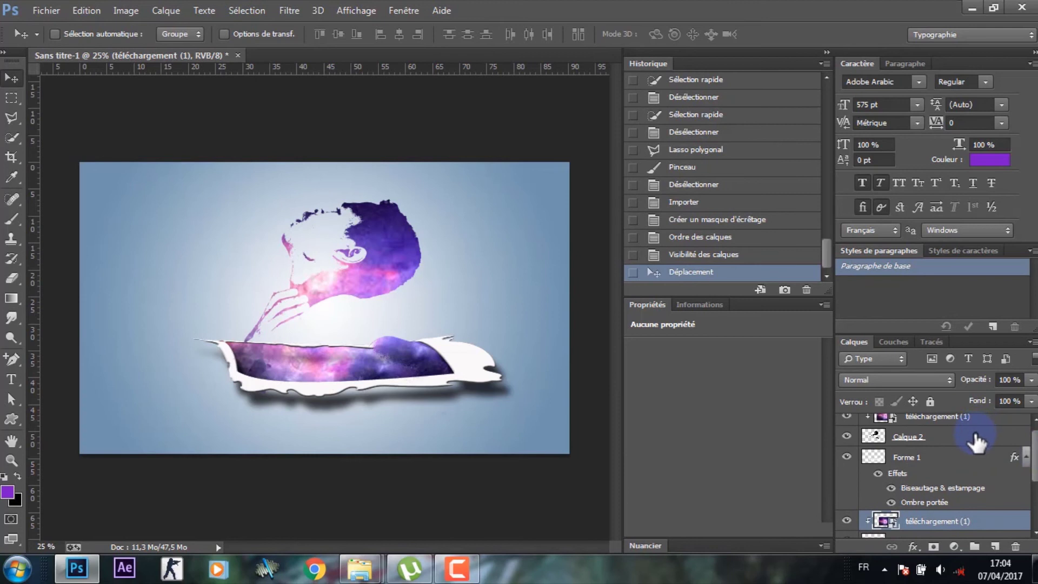
left_click(976, 439)
left_click_drag(396, 249, 390, 244)
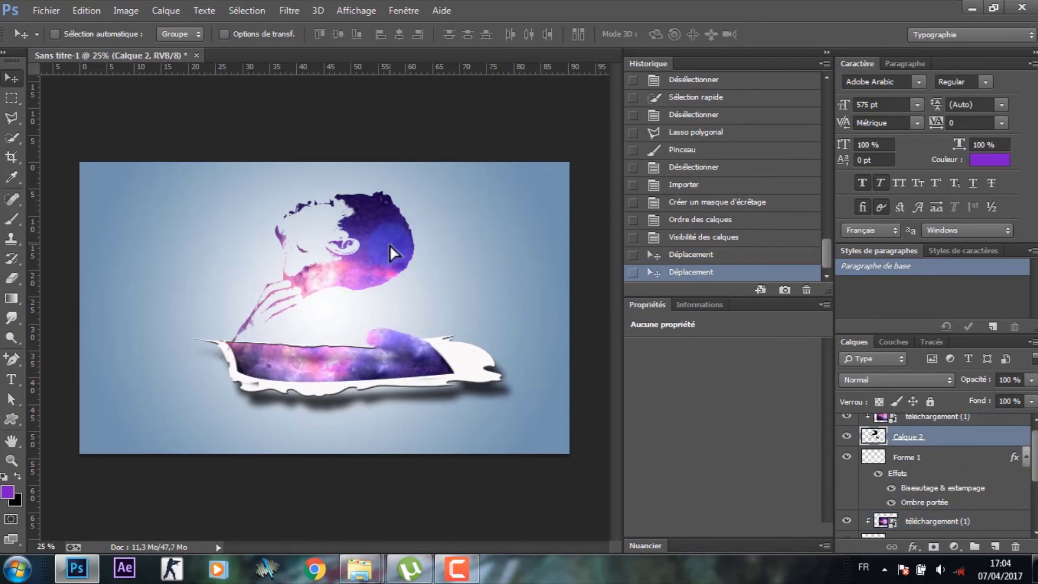
key("ctrl+t")
Scale the silhouette to about 96.5%, apply it, and erase a stray bit near the strip's left end
left_click_drag(200, 192, 210, 199)
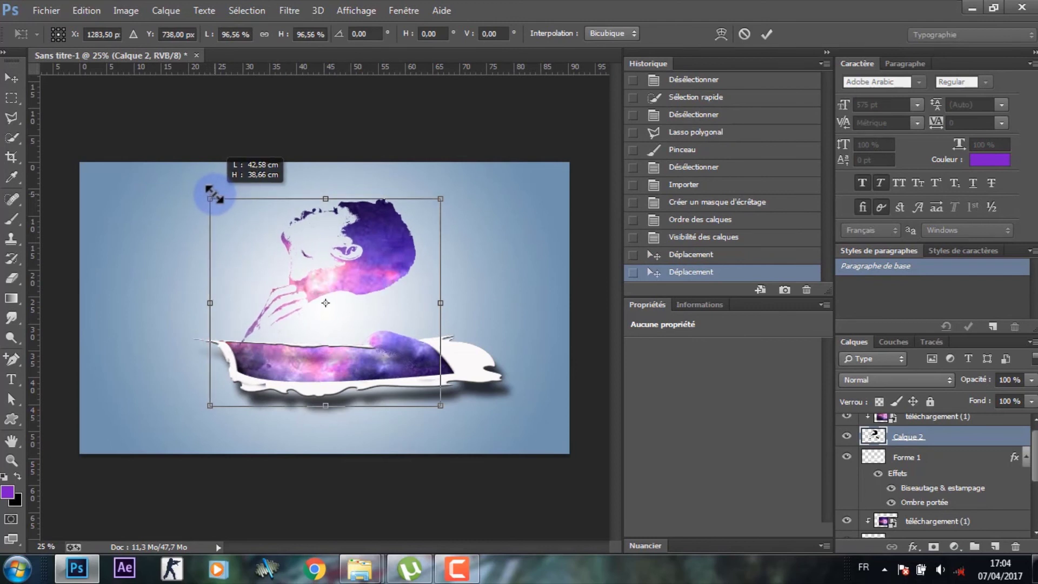
left_click(16, 269)
key("Return")
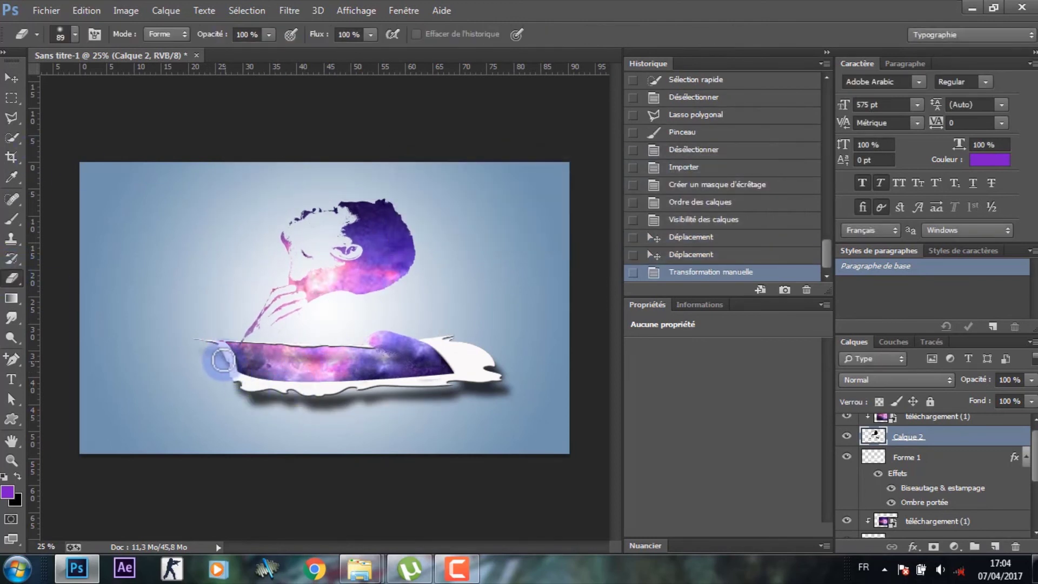
left_click_drag(271, 393, 222, 358)
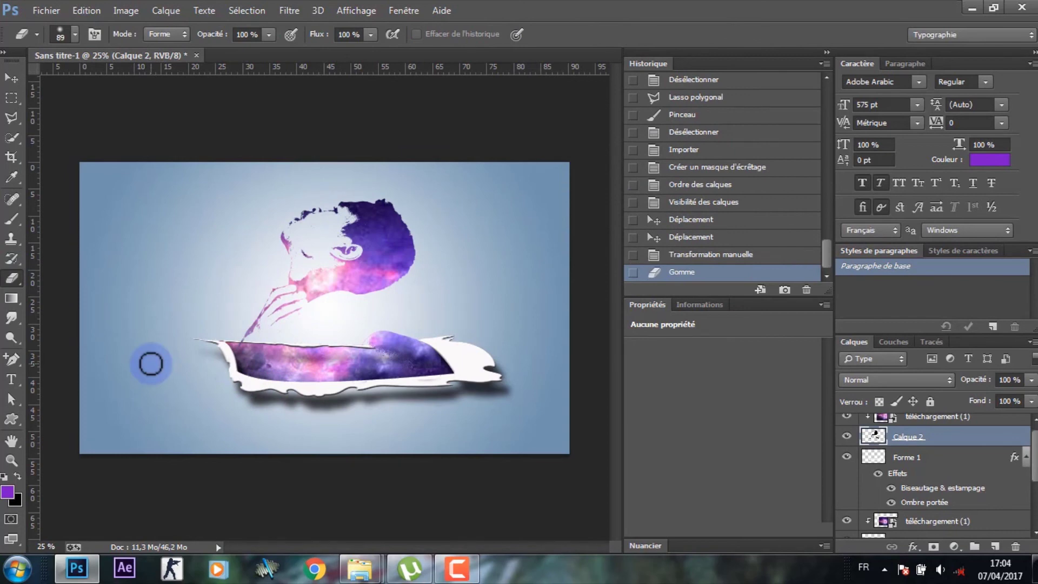